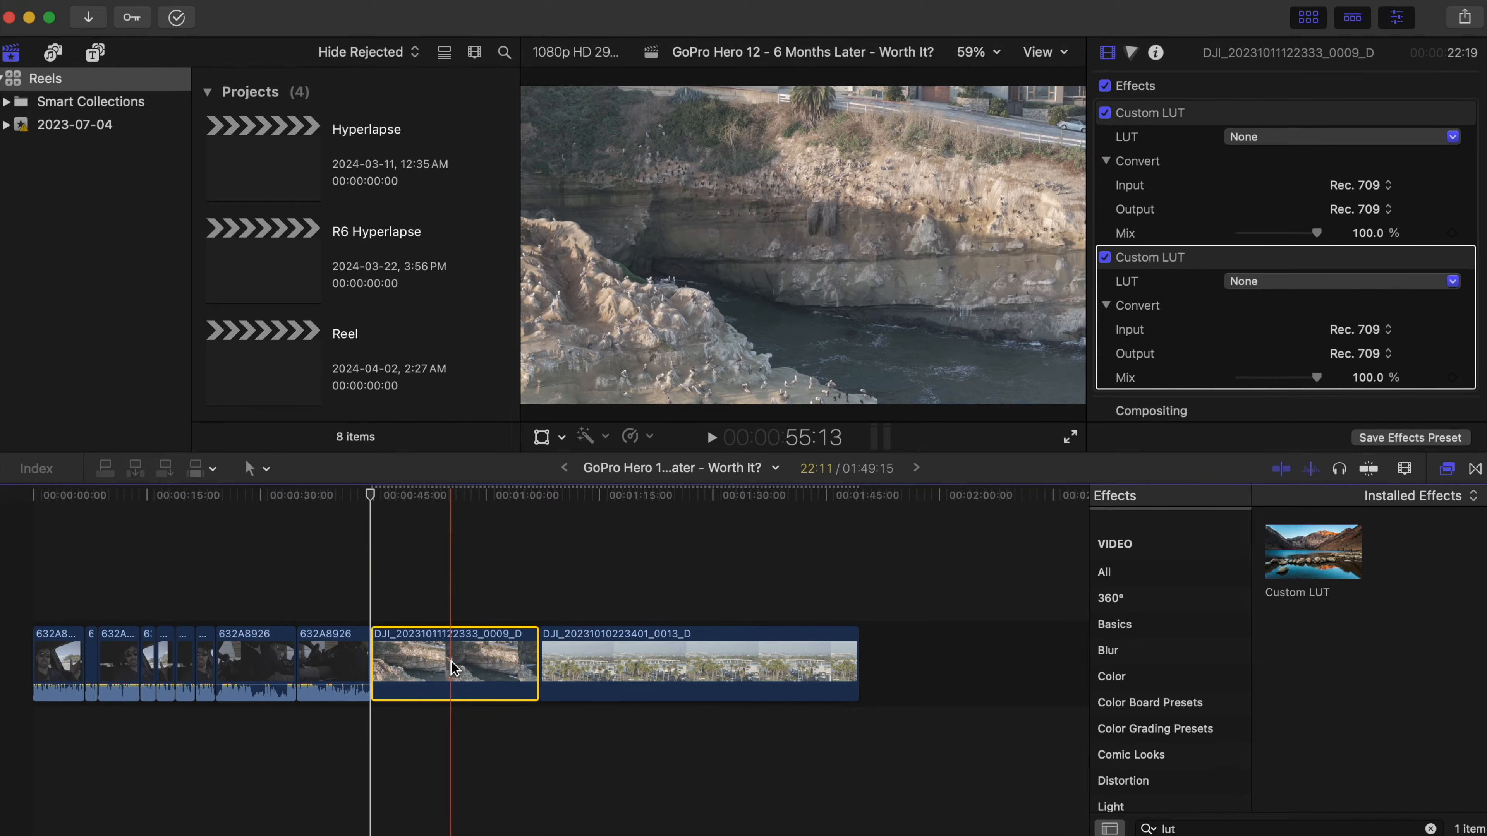
click(382, 575)
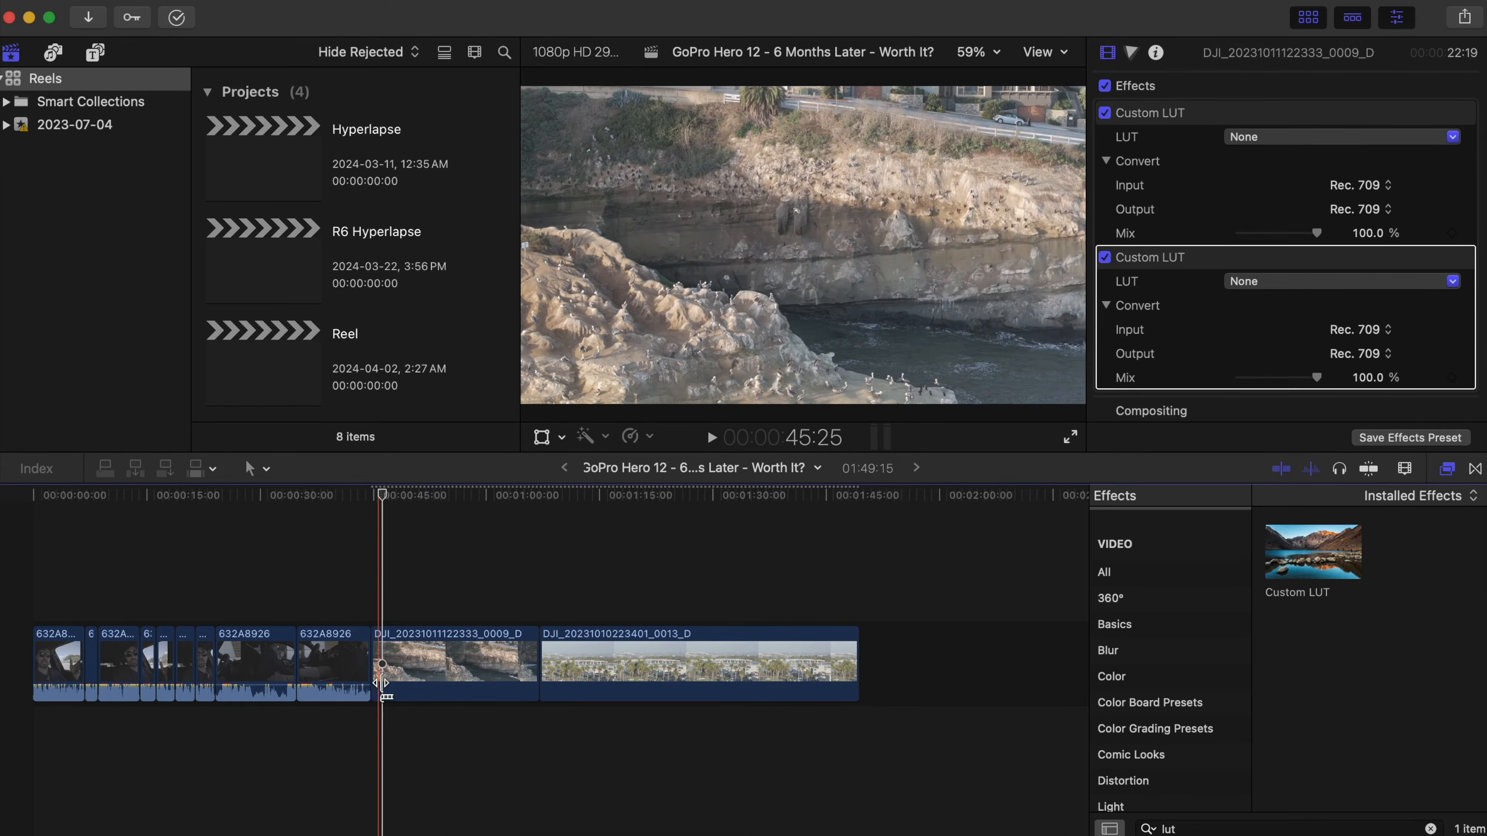
click(393, 672)
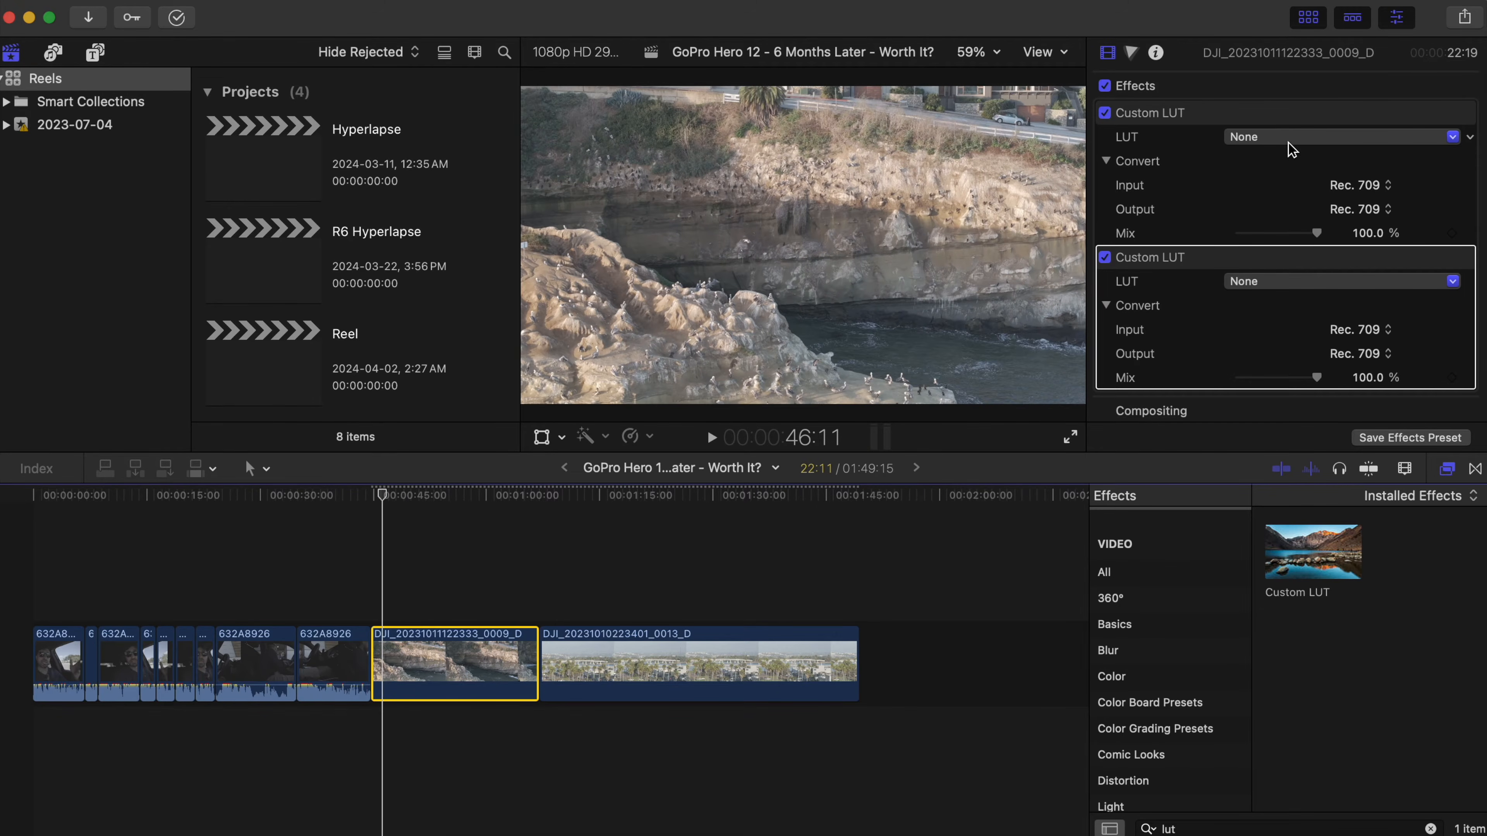
key(super+7)
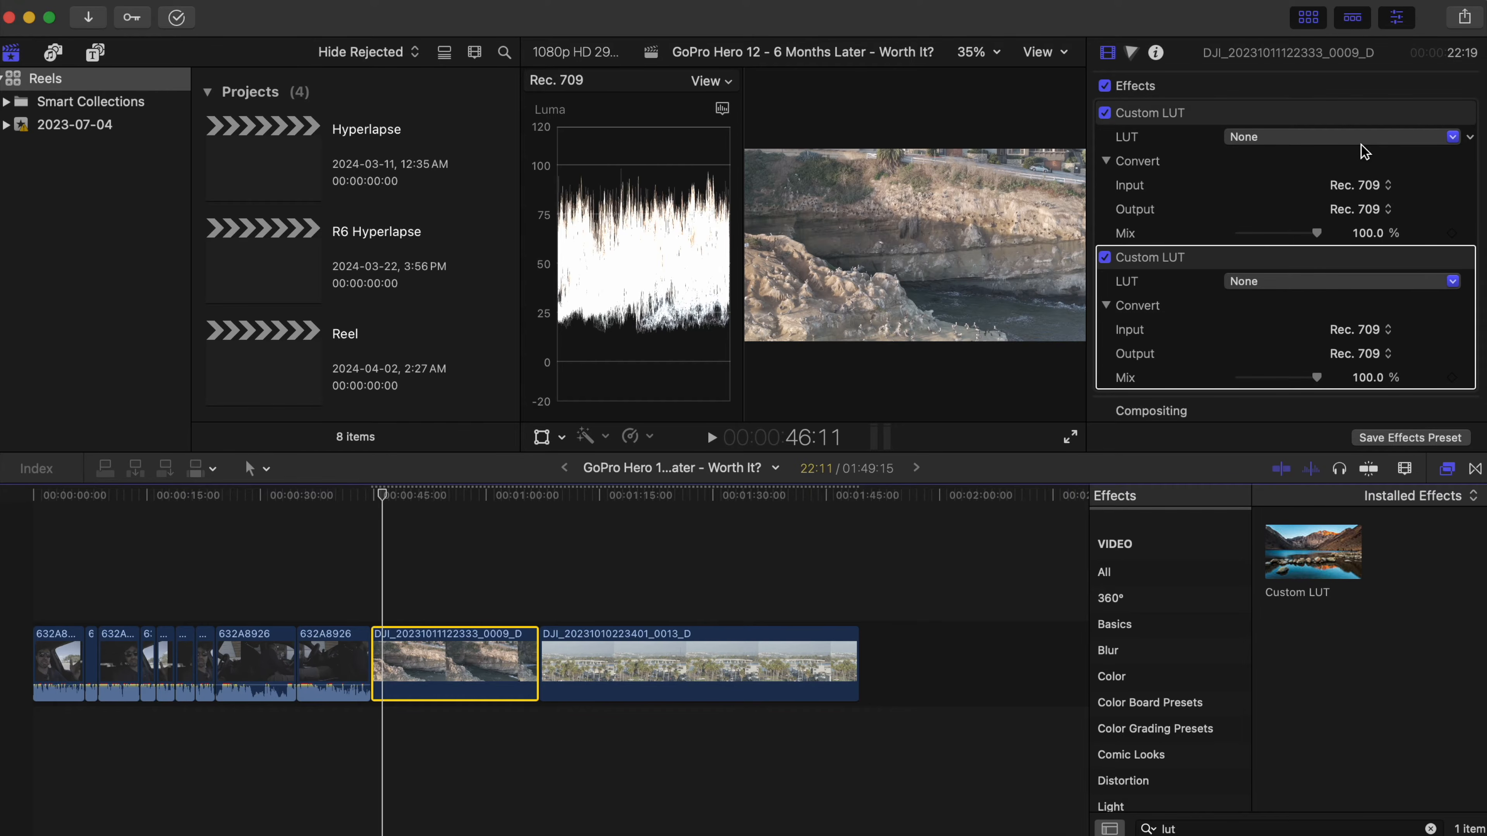
click(1283, 144)
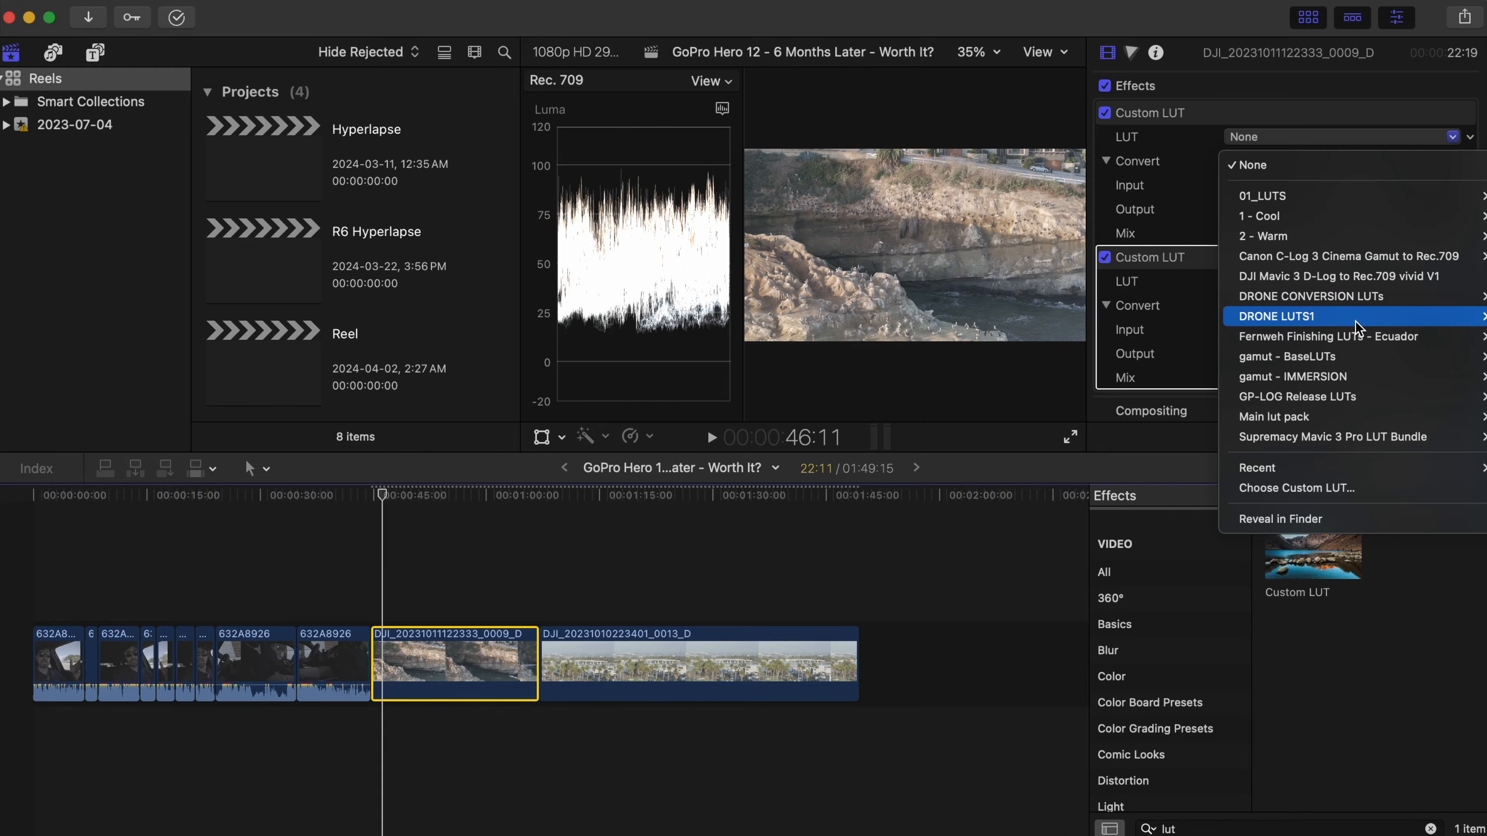
mouse_move(1356, 327)
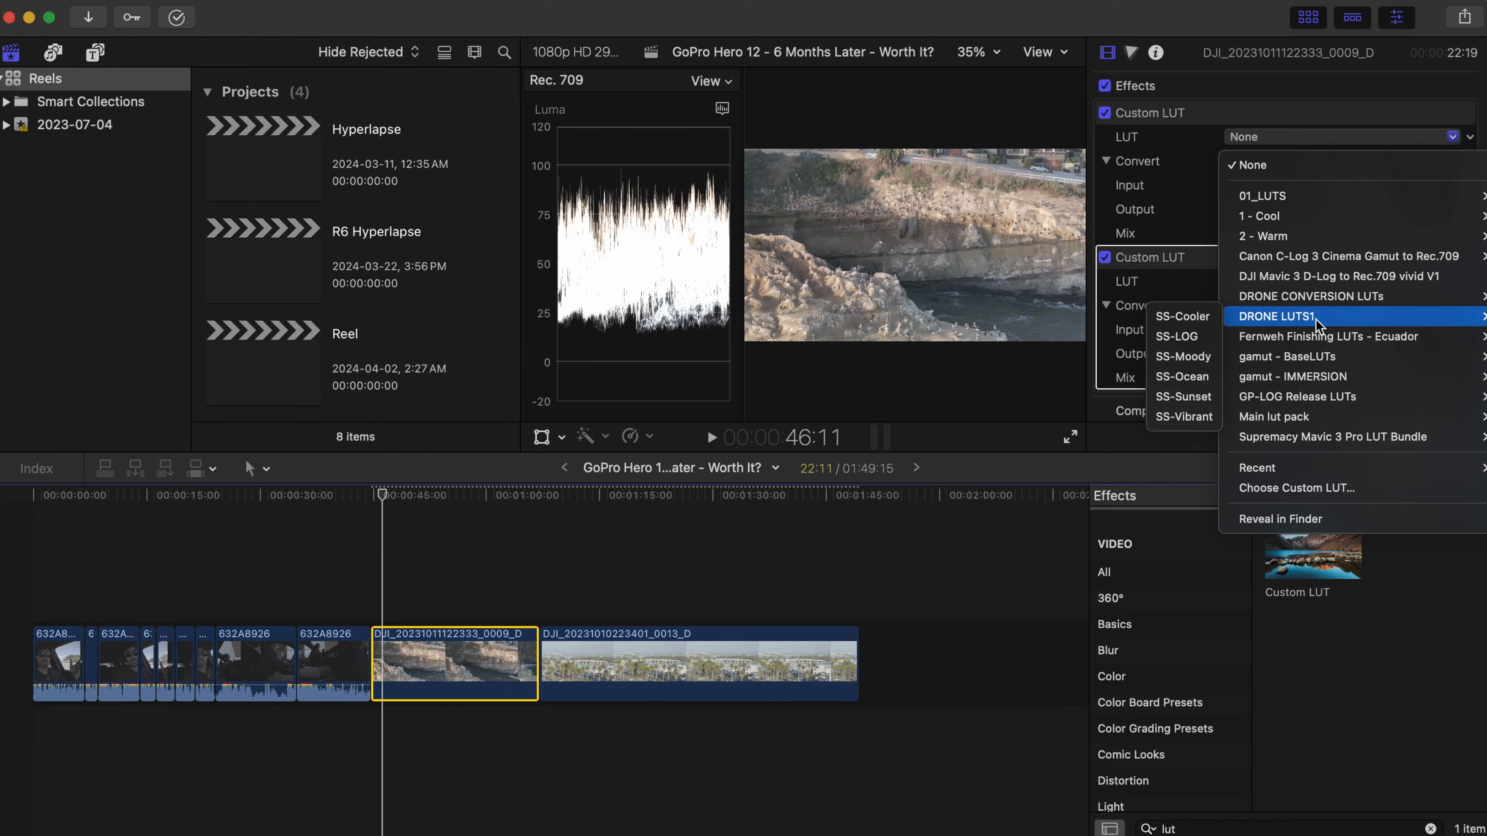
click(1197, 336)
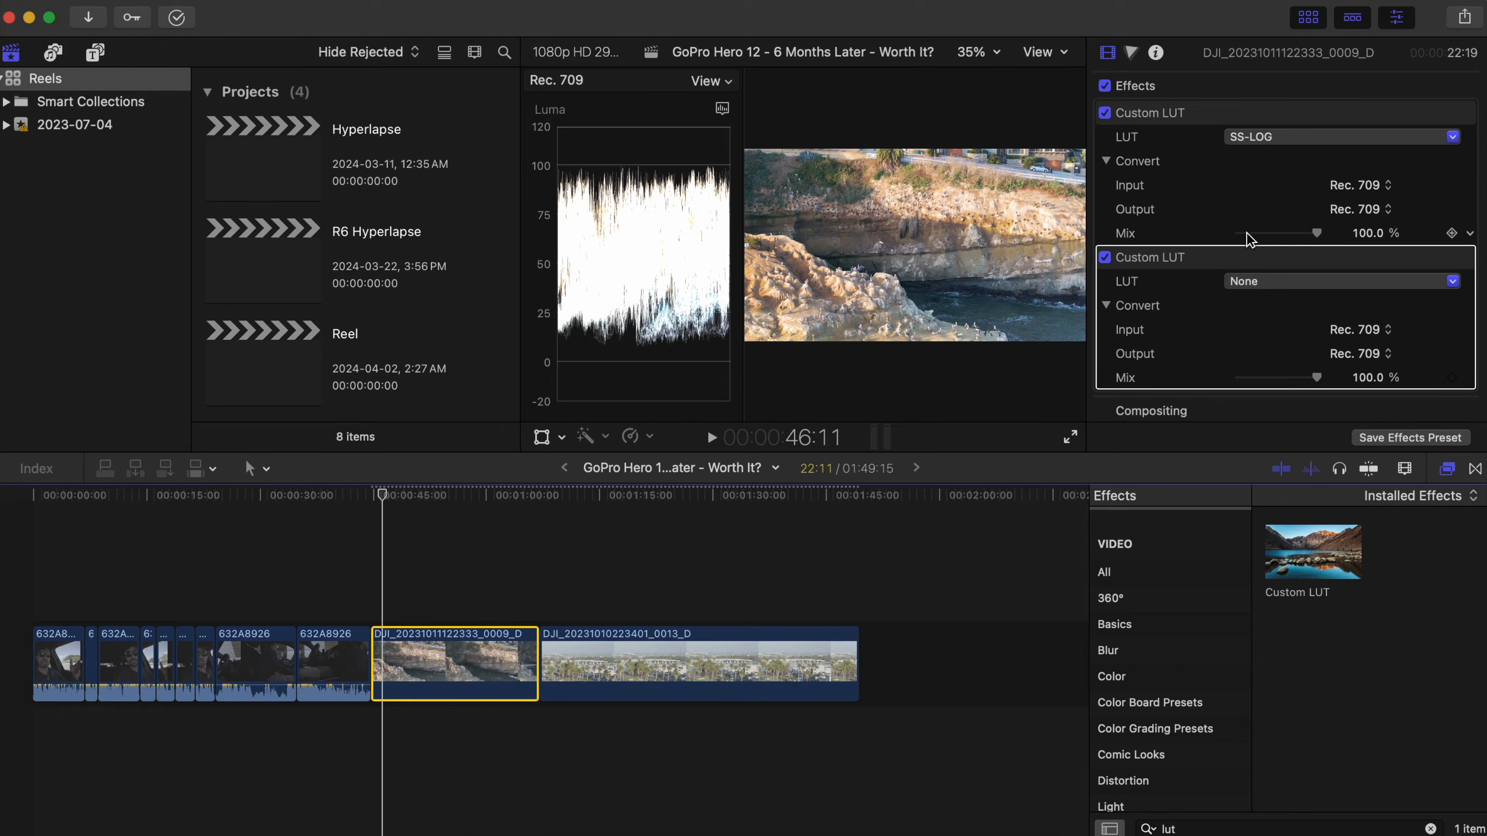
Toggle the SS-LOG Custom LUT off and on to compare the clip before and after conversion
click(1105, 113)
click(1105, 113)
click(1105, 113)
click(1105, 113)
click(1105, 113)
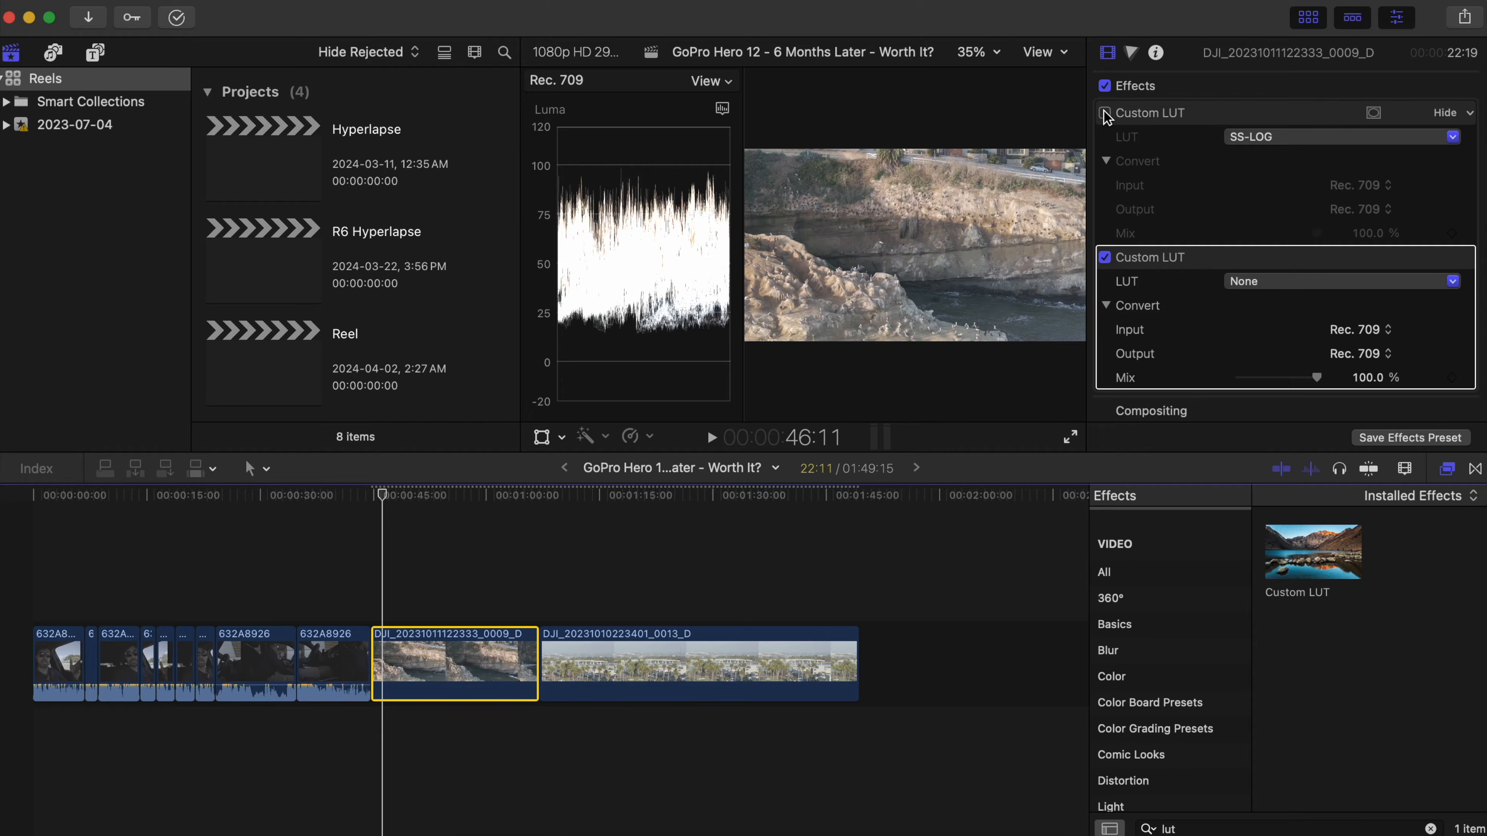
click(1105, 113)
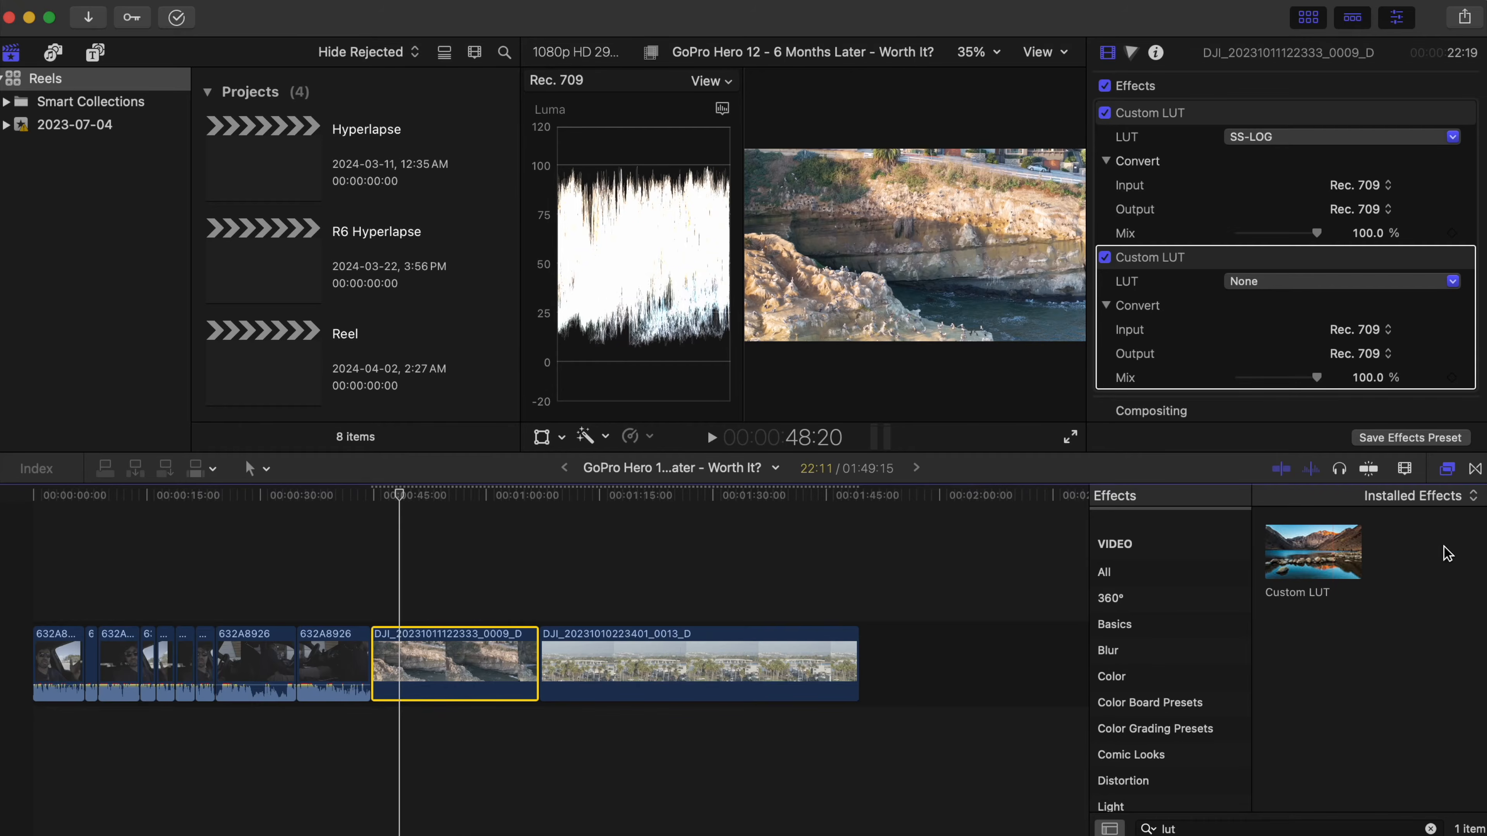
Close the Effects browser and set the clip's second Custom LUT to SS-Sunset from DRONE LUTS1
click(1430, 828)
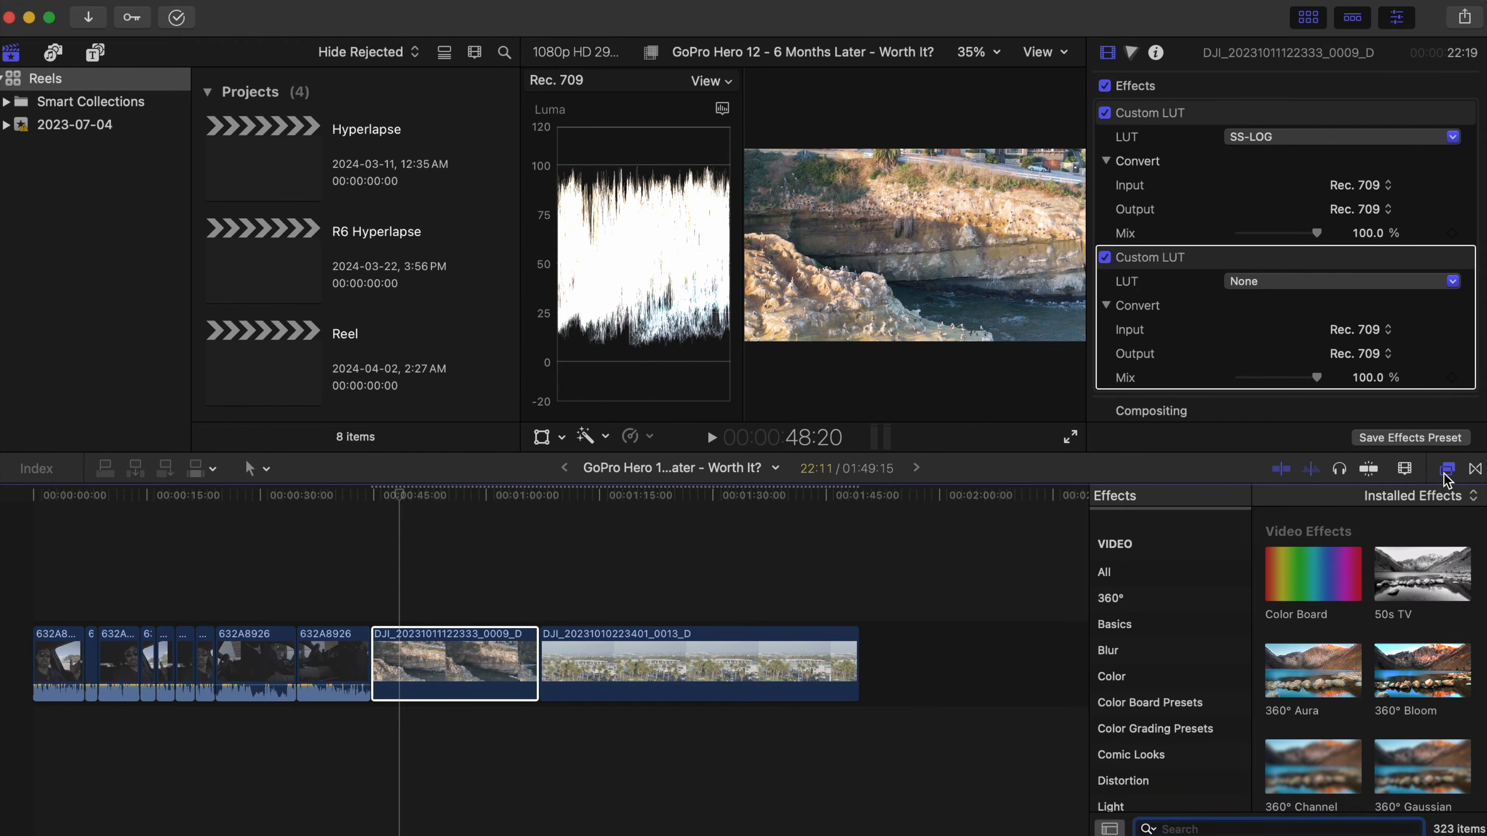
click(1446, 472)
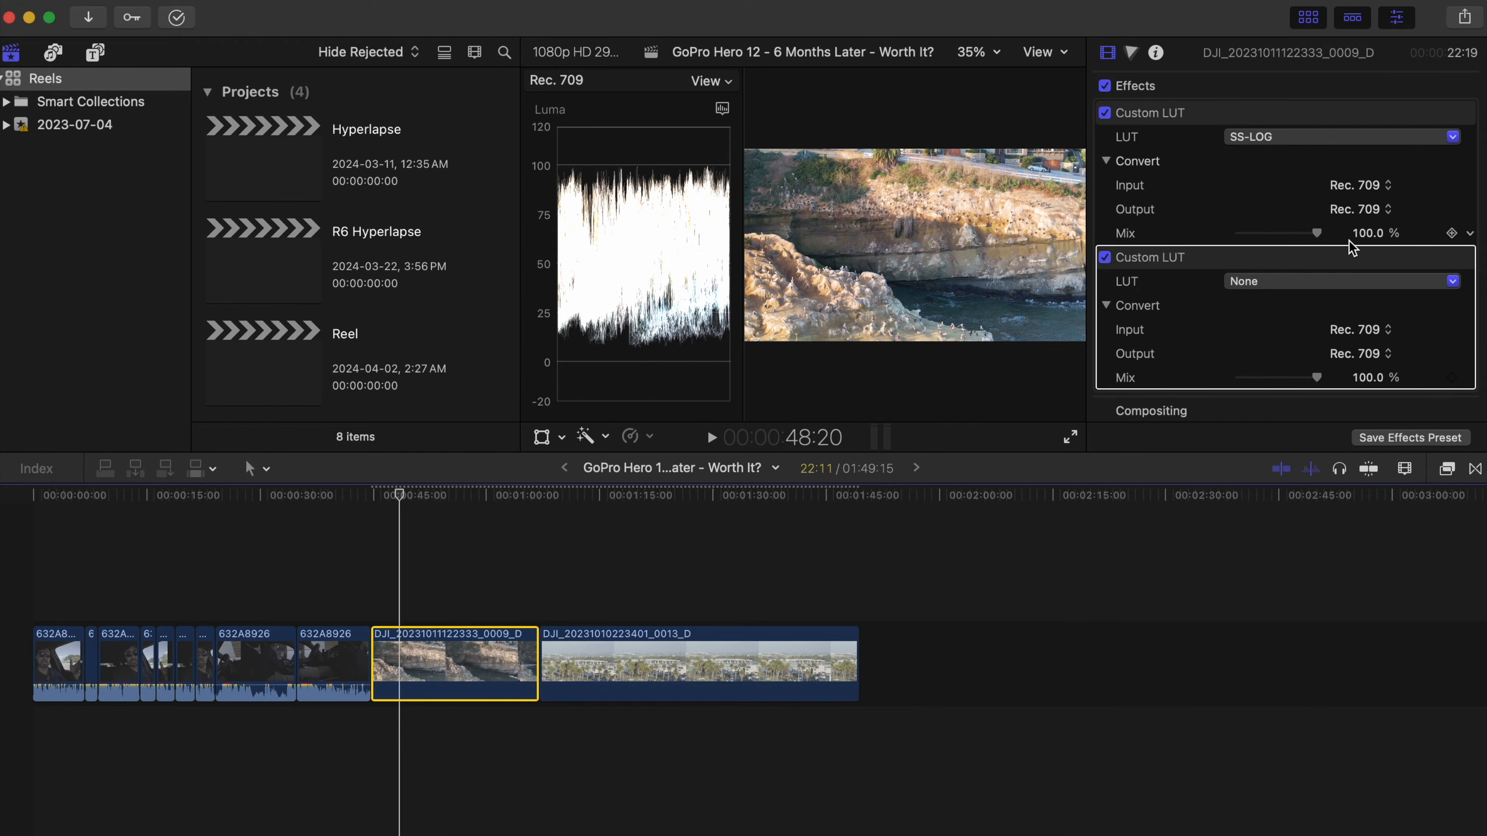
click(1309, 288)
mouse_move(1322, 463)
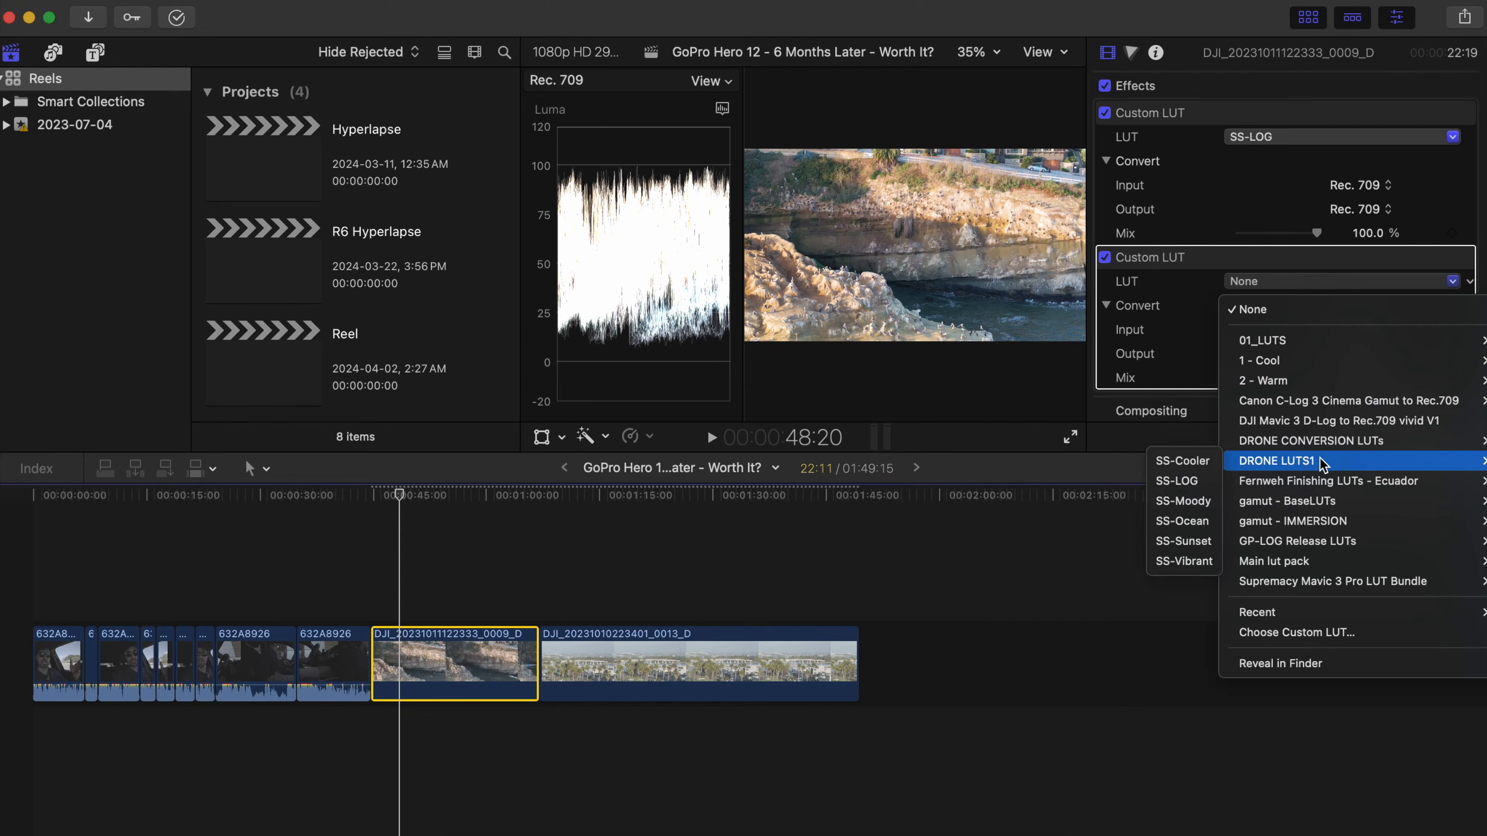
click(1206, 542)
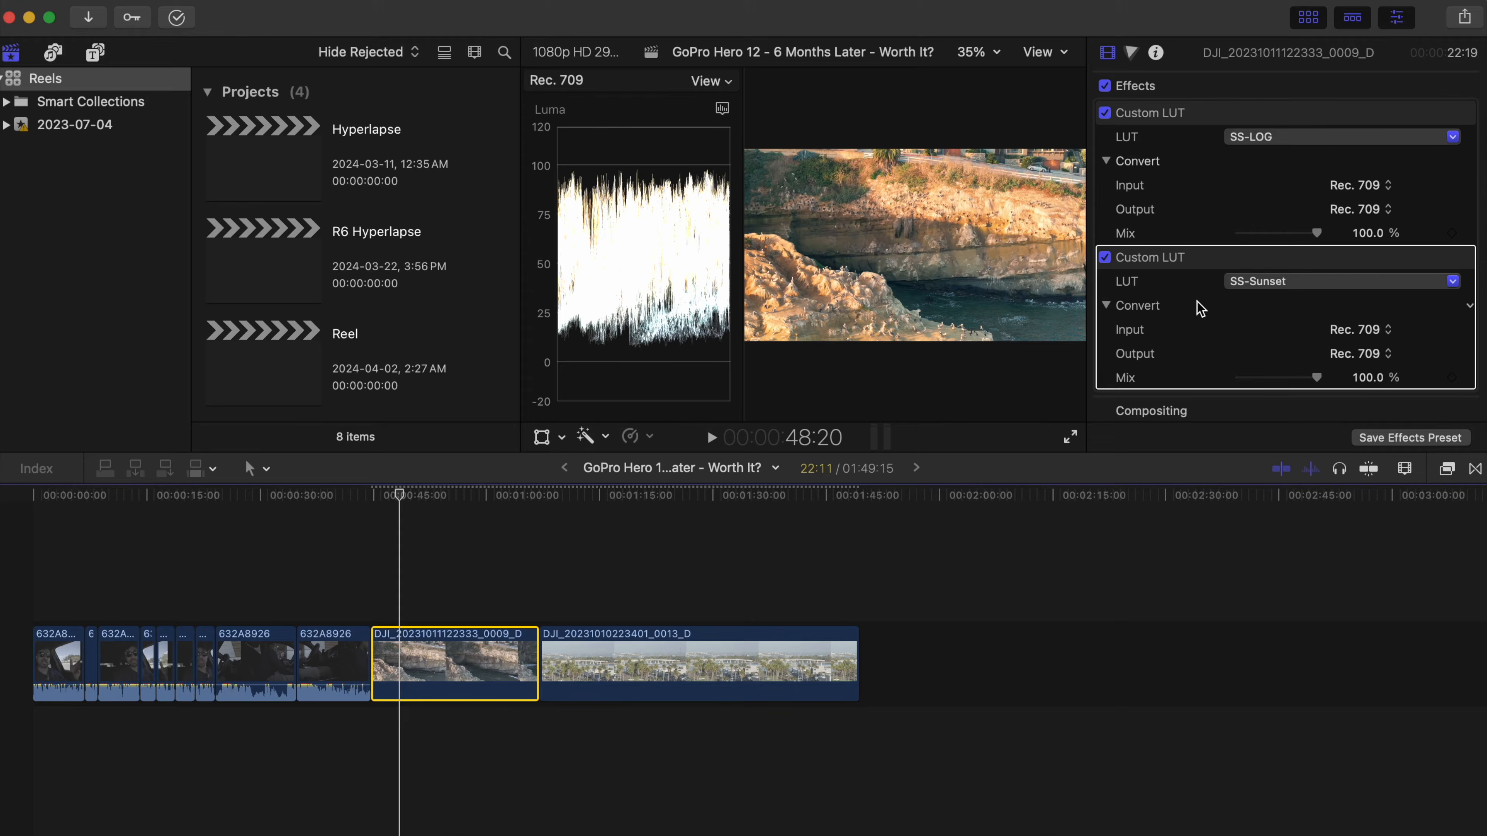
click(1070, 436)
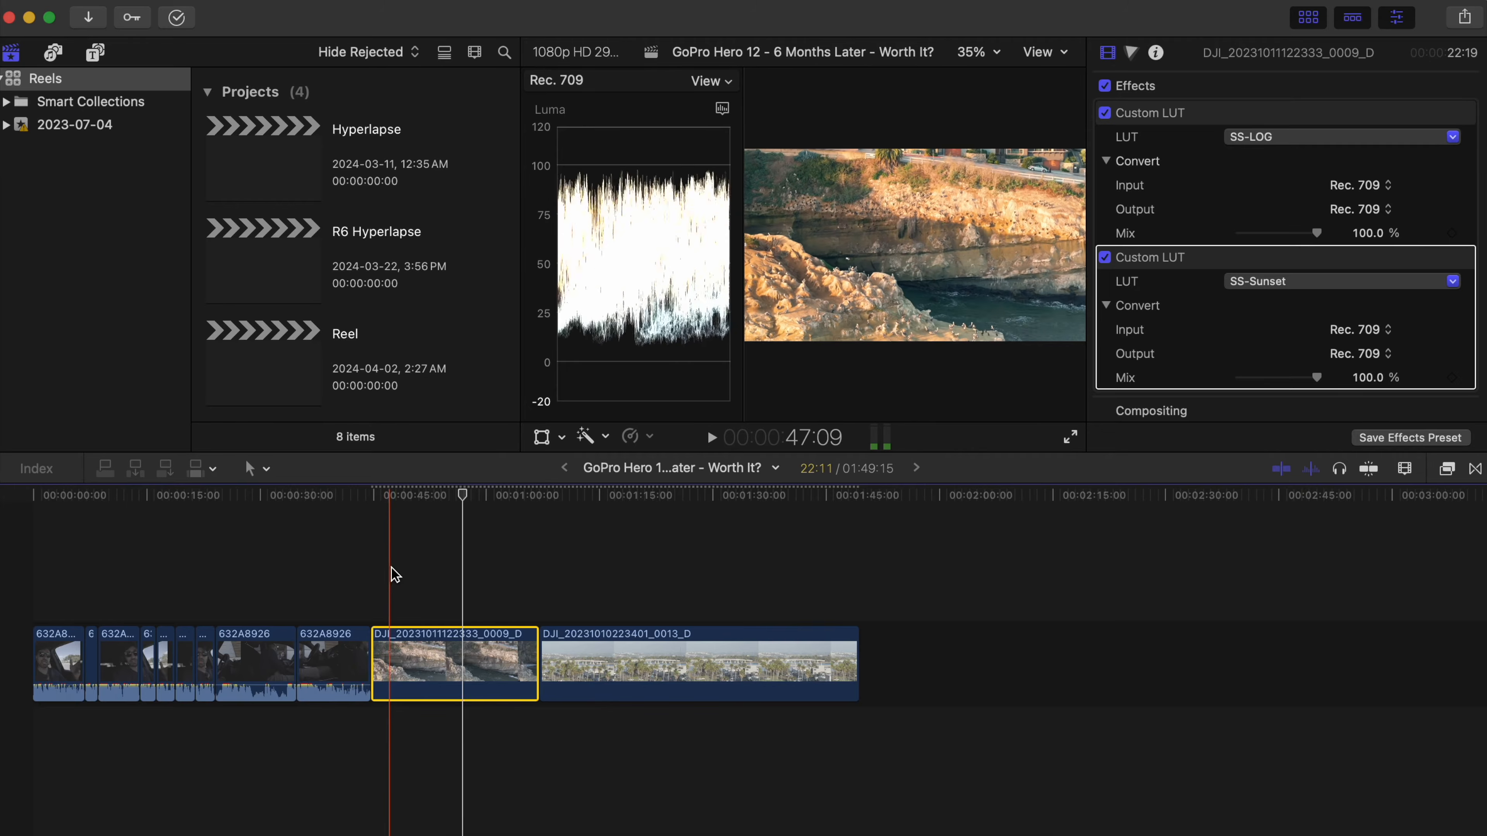
click(391, 571)
click(409, 641)
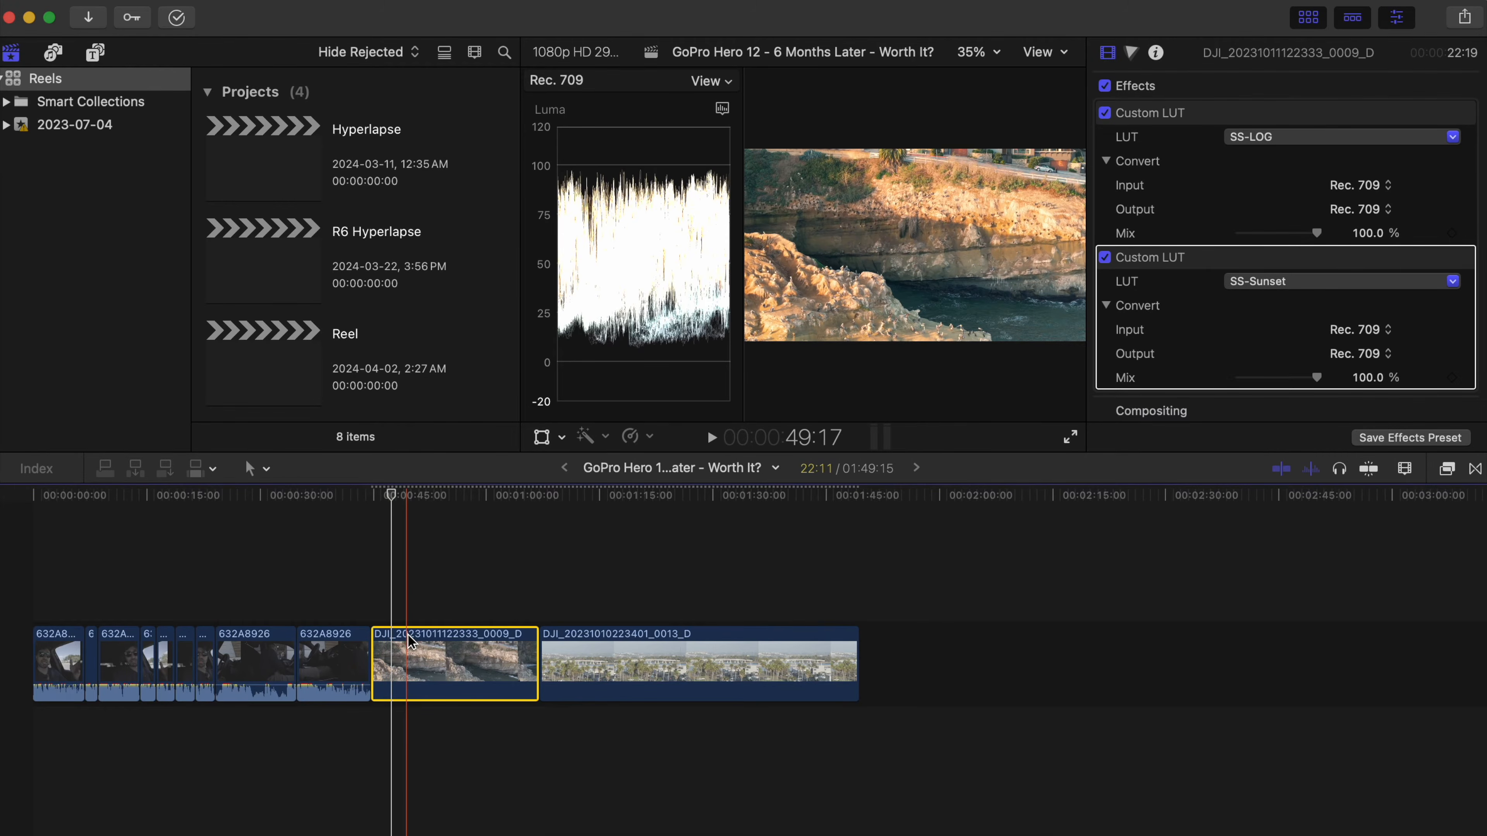
Set the Mix of the SS-Sunset Custom LUT to 70%
click(1317, 380)
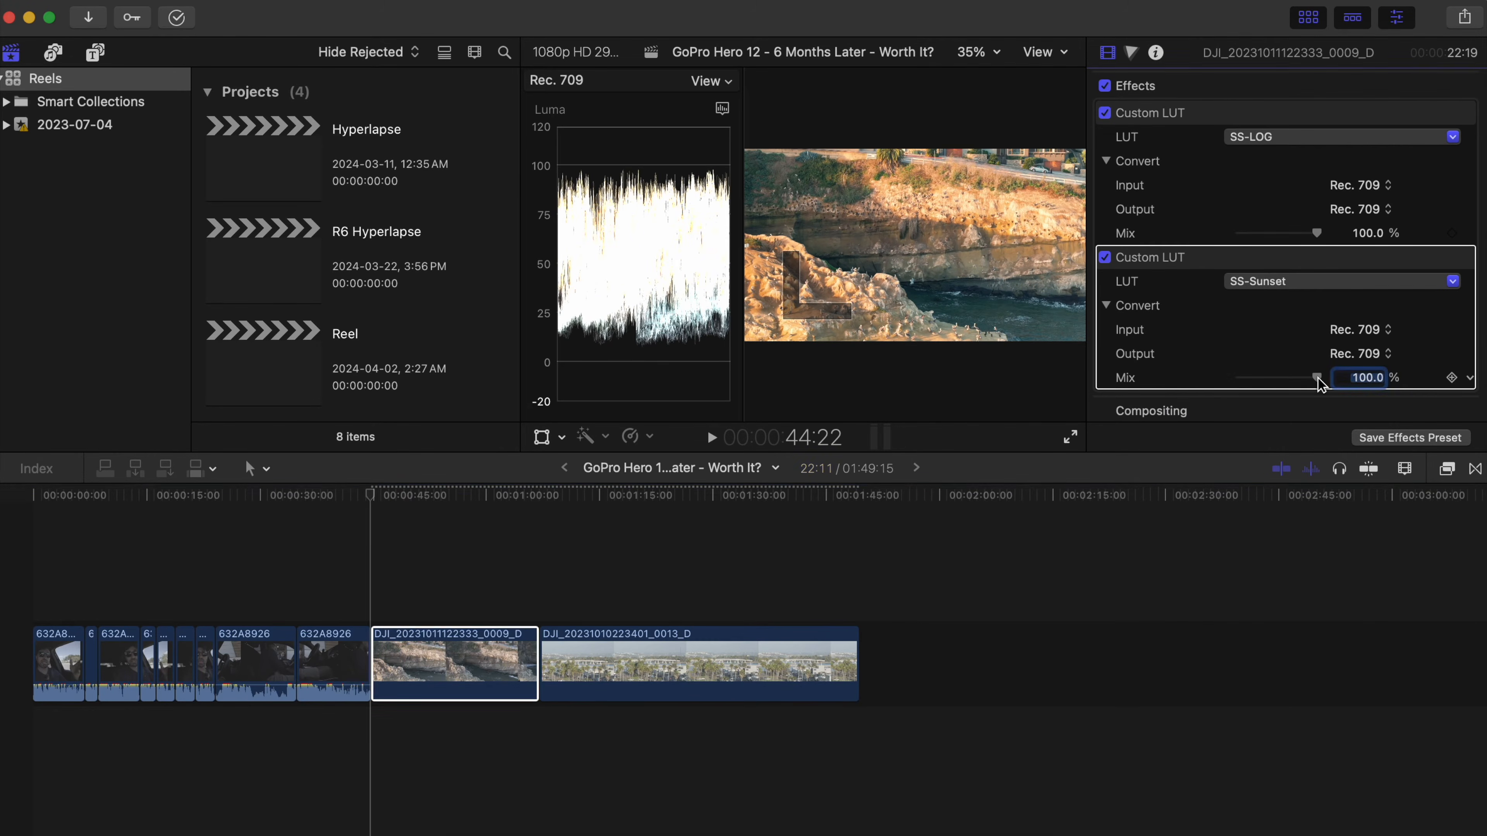
mouse_move(1318, 380)
mouse_down()
mouse_move(1237, 377)
mouse_move(1322, 378)
mouse_up()
drag(1398, 384, 1366, 380)
text(70)
key(Return)
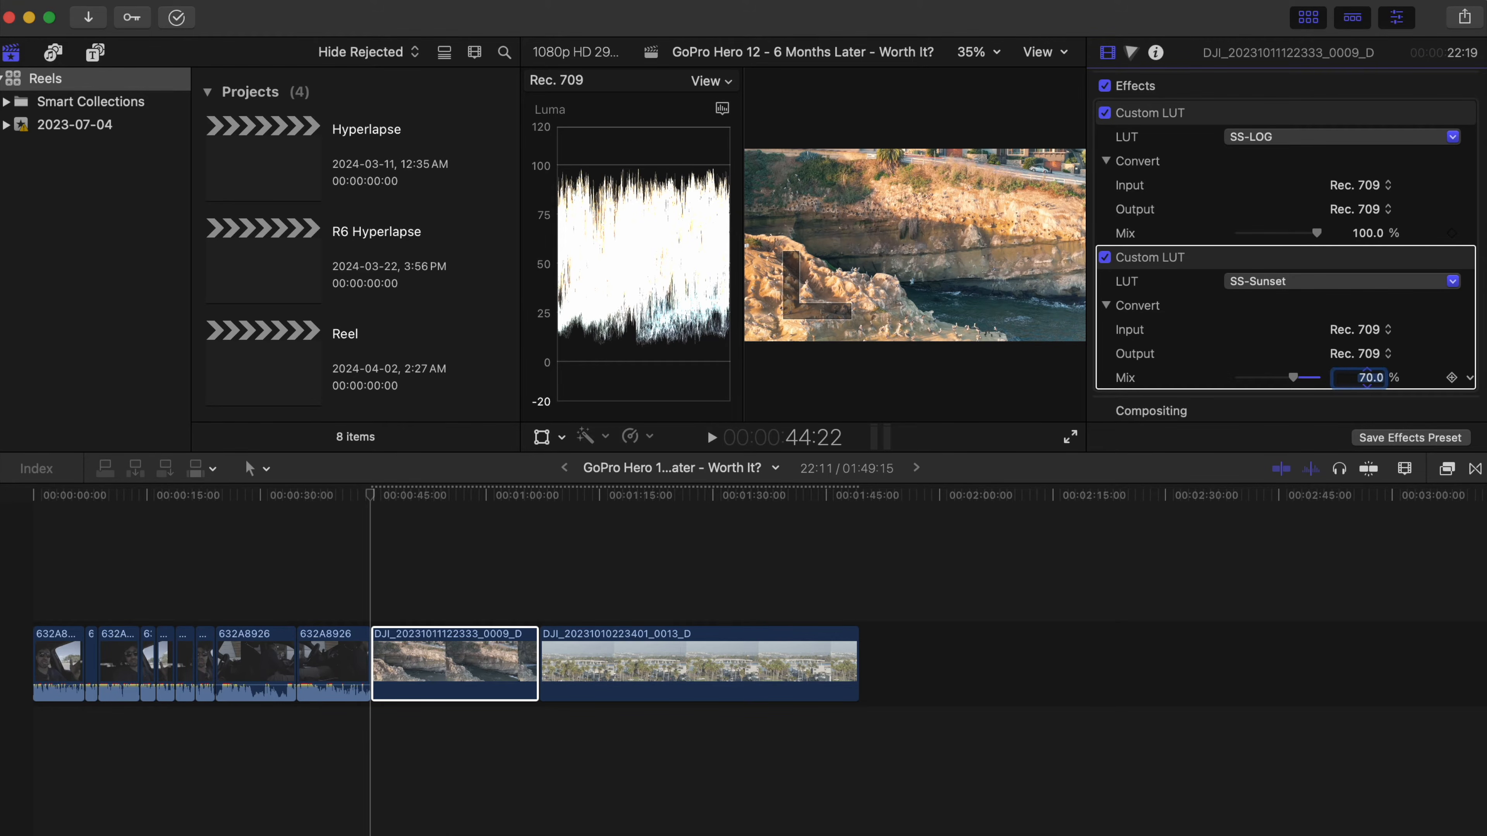
Toggle the SS-Sunset Custom LUT off and on to compare its effect on the clip
click(1105, 258)
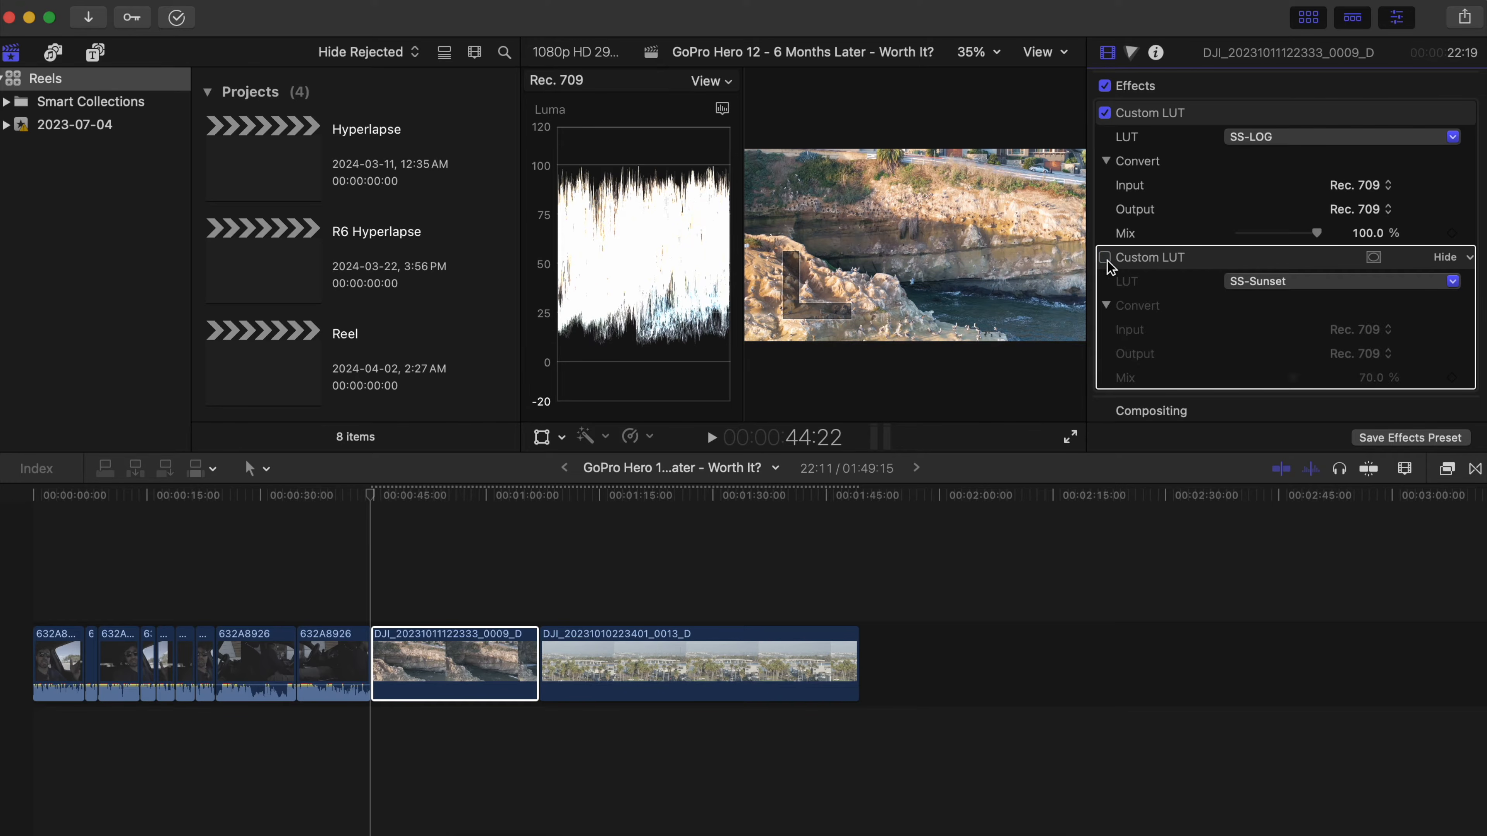
click(1105, 258)
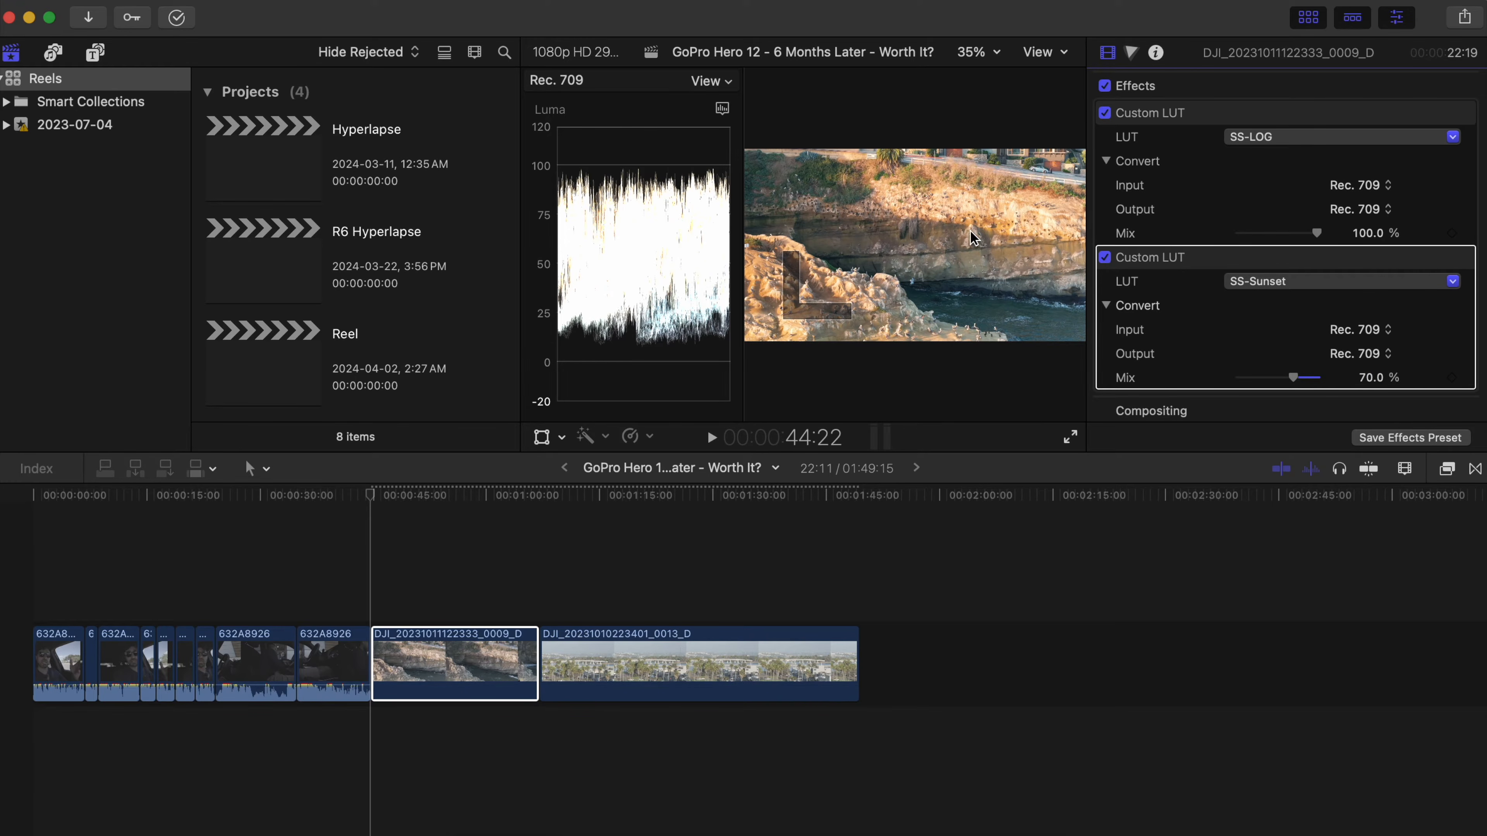
click(1105, 258)
click(1105, 258)
Add a Color Wheels correction to the clip and lower the brightness of its Shadows wheel slightly
click(1132, 53)
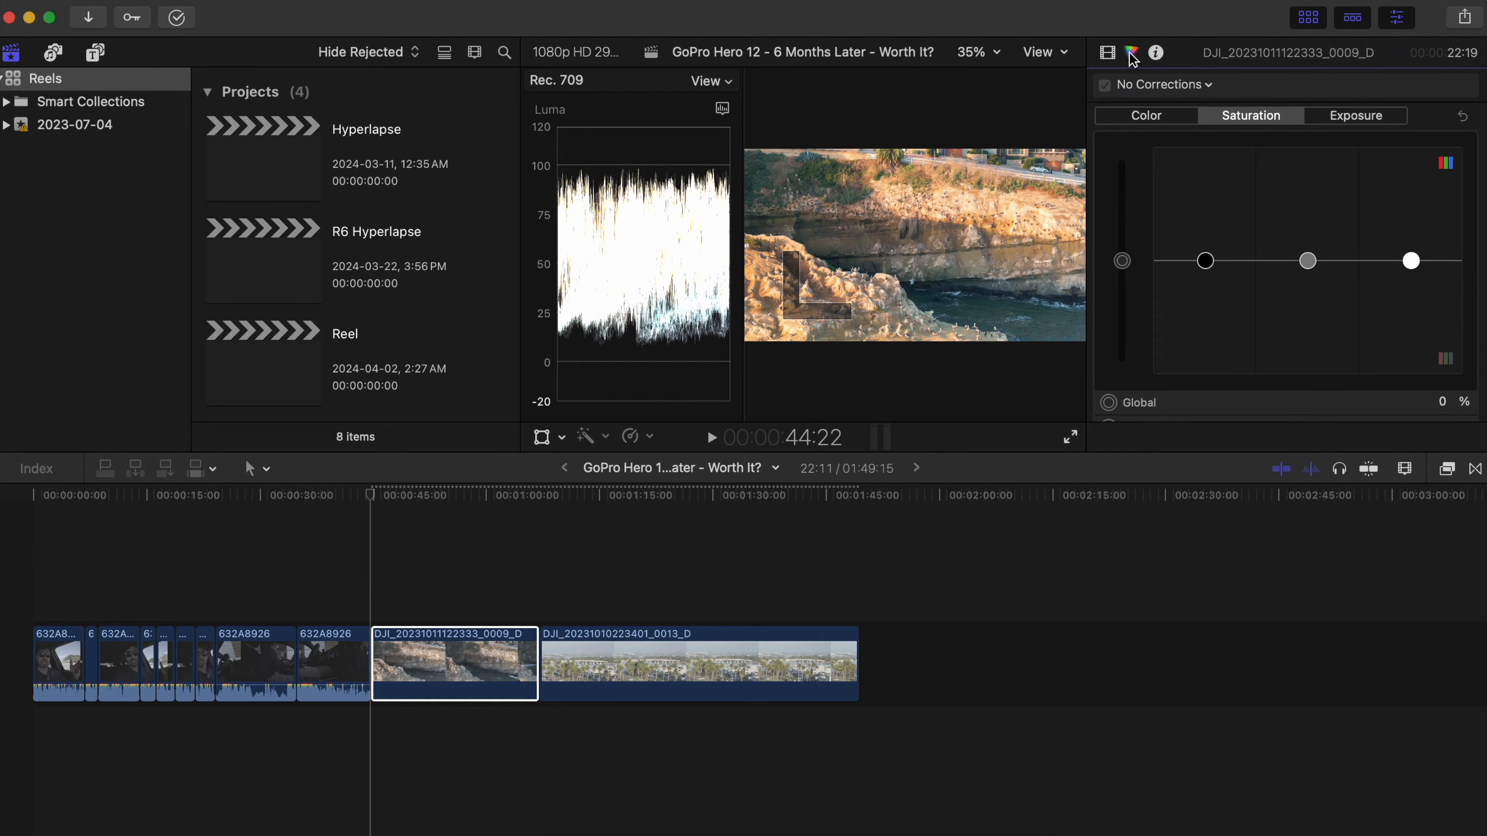
click(1172, 85)
click(1198, 151)
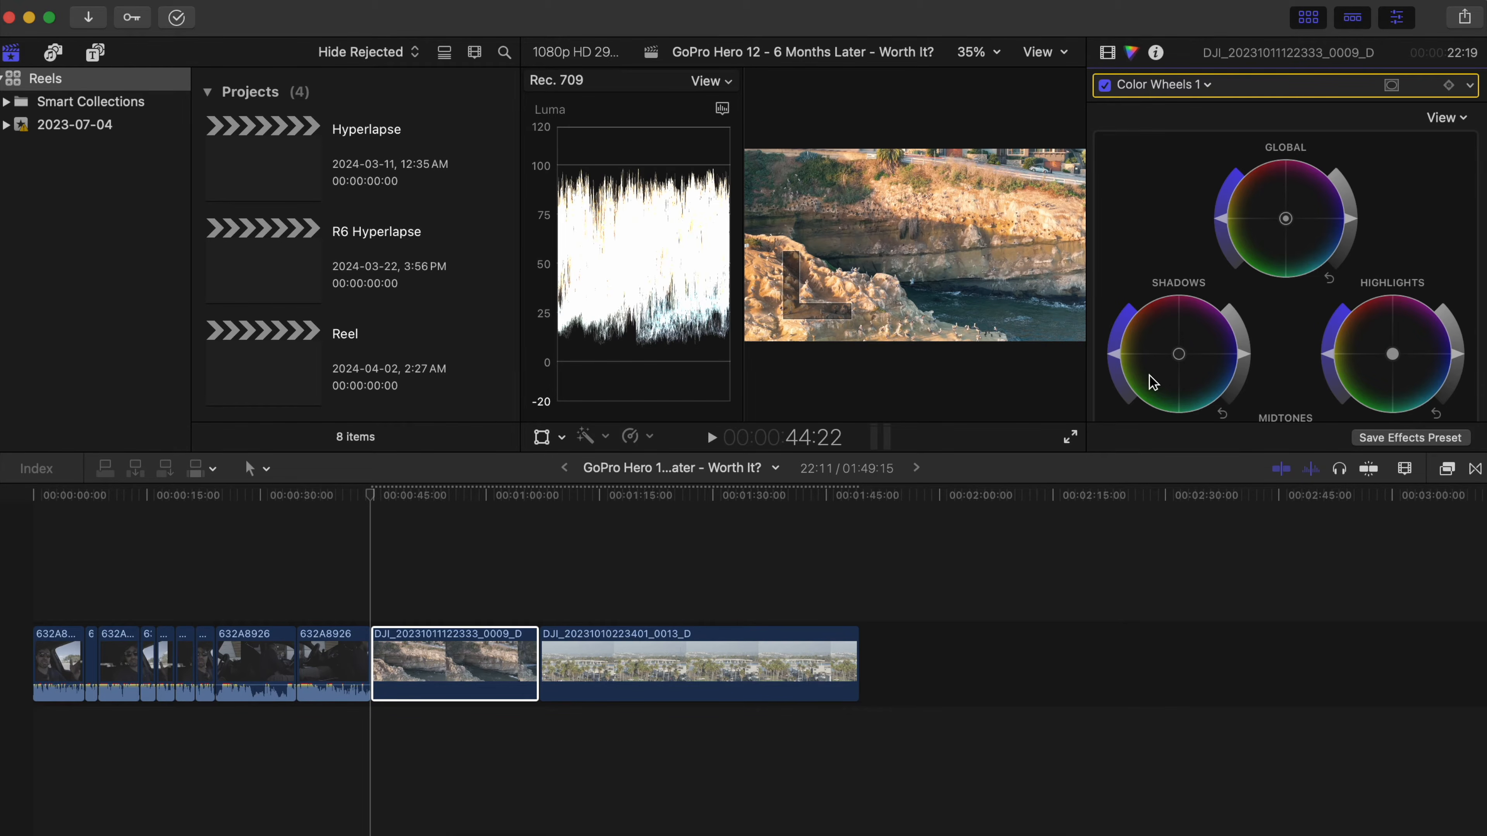
scroll(1245, 311, down, 2)
drag(1245, 311, 1248, 323)
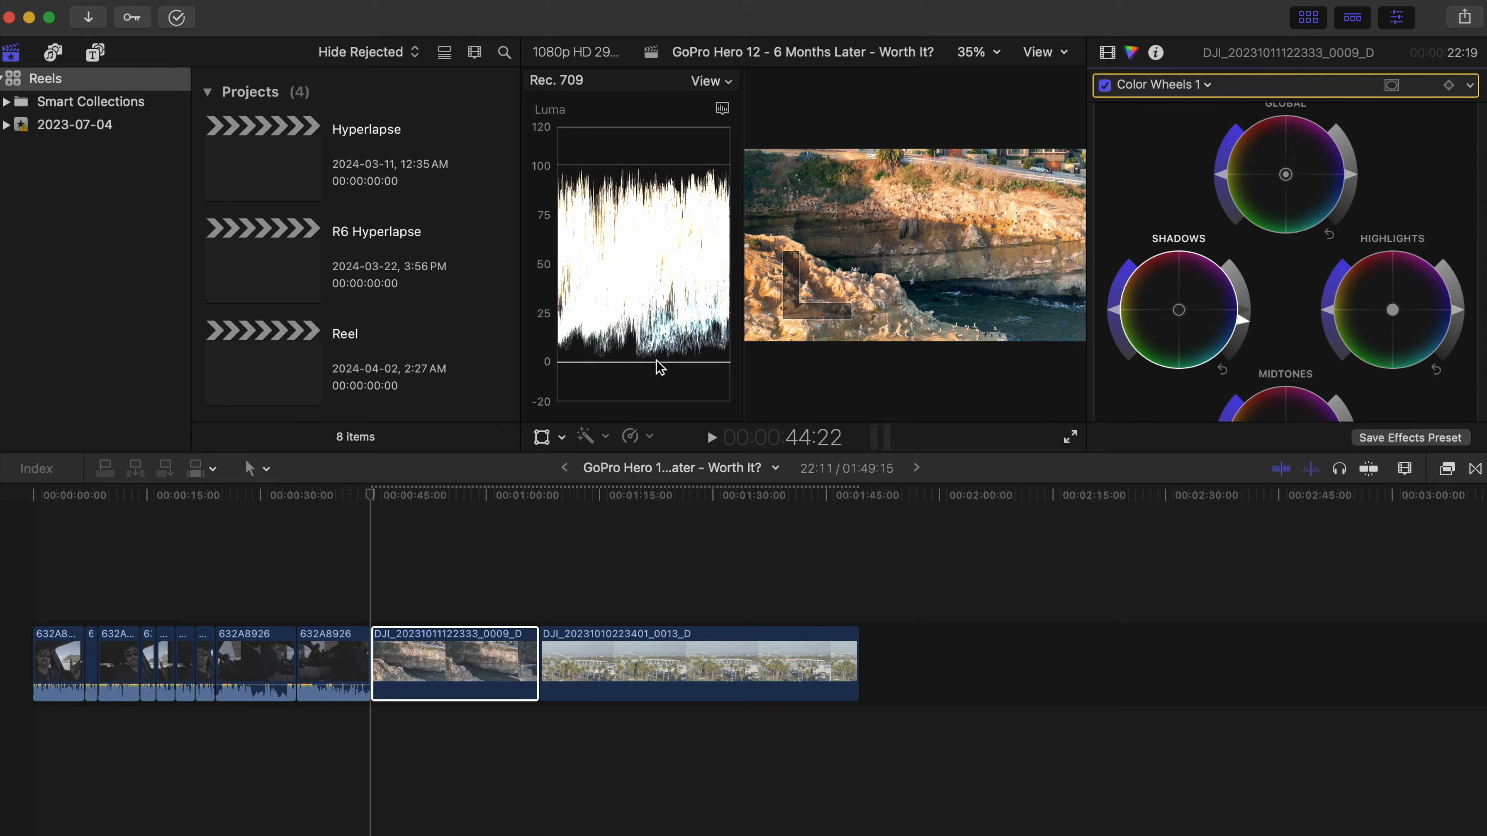
mouse_move(1248, 322)
mouse_down()
mouse_move(1231, 362)
mouse_move(1256, 321)
mouse_up()
drag(1224, 371, 1248, 321)
Test a higher Highlights brightness, return it to neutral, and raise the Global wheel's saturation slightly
drag(1462, 319, 1441, 268)
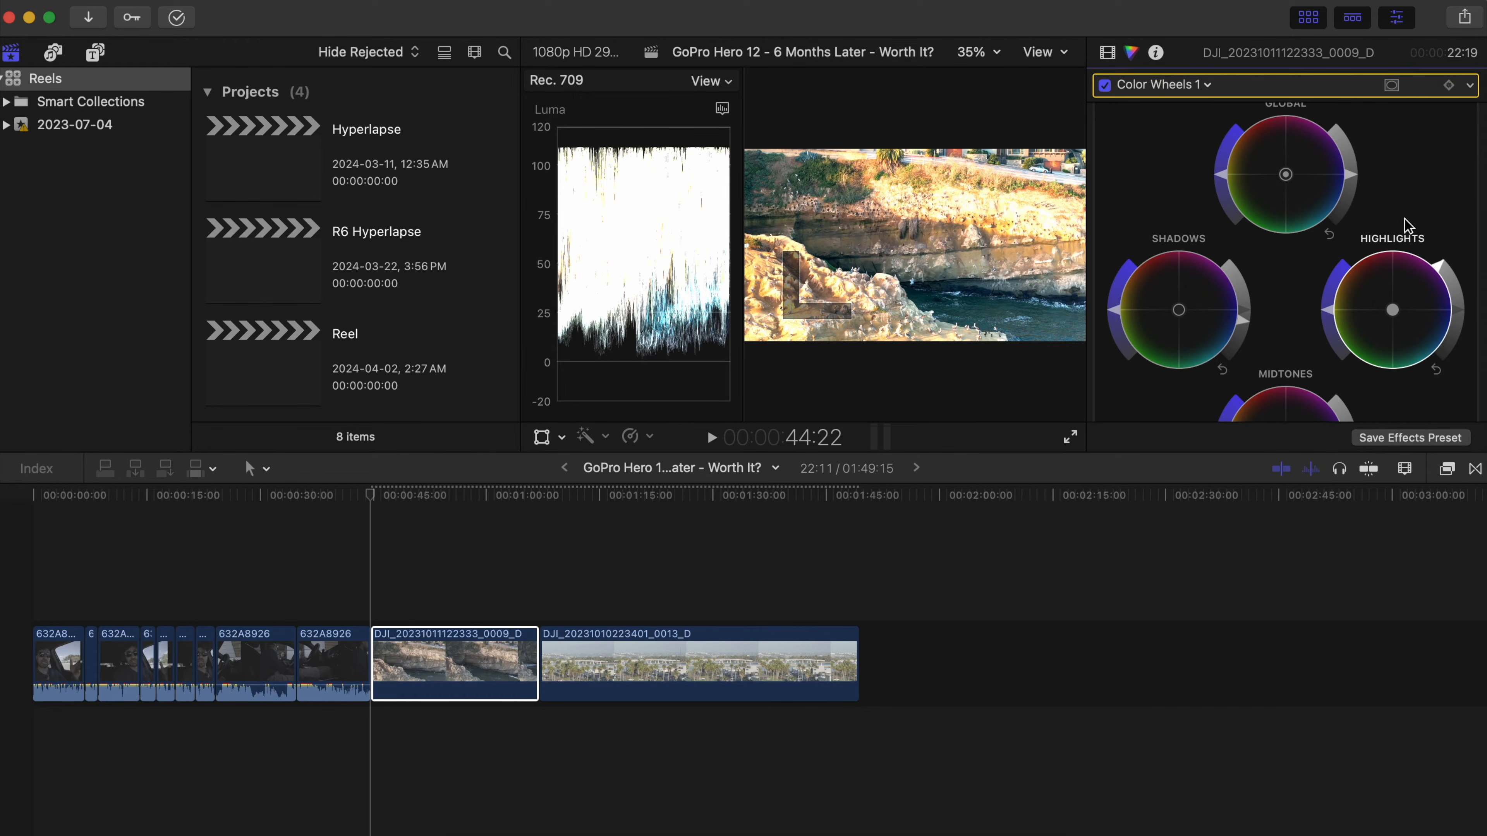
drag(1432, 271, 1457, 321)
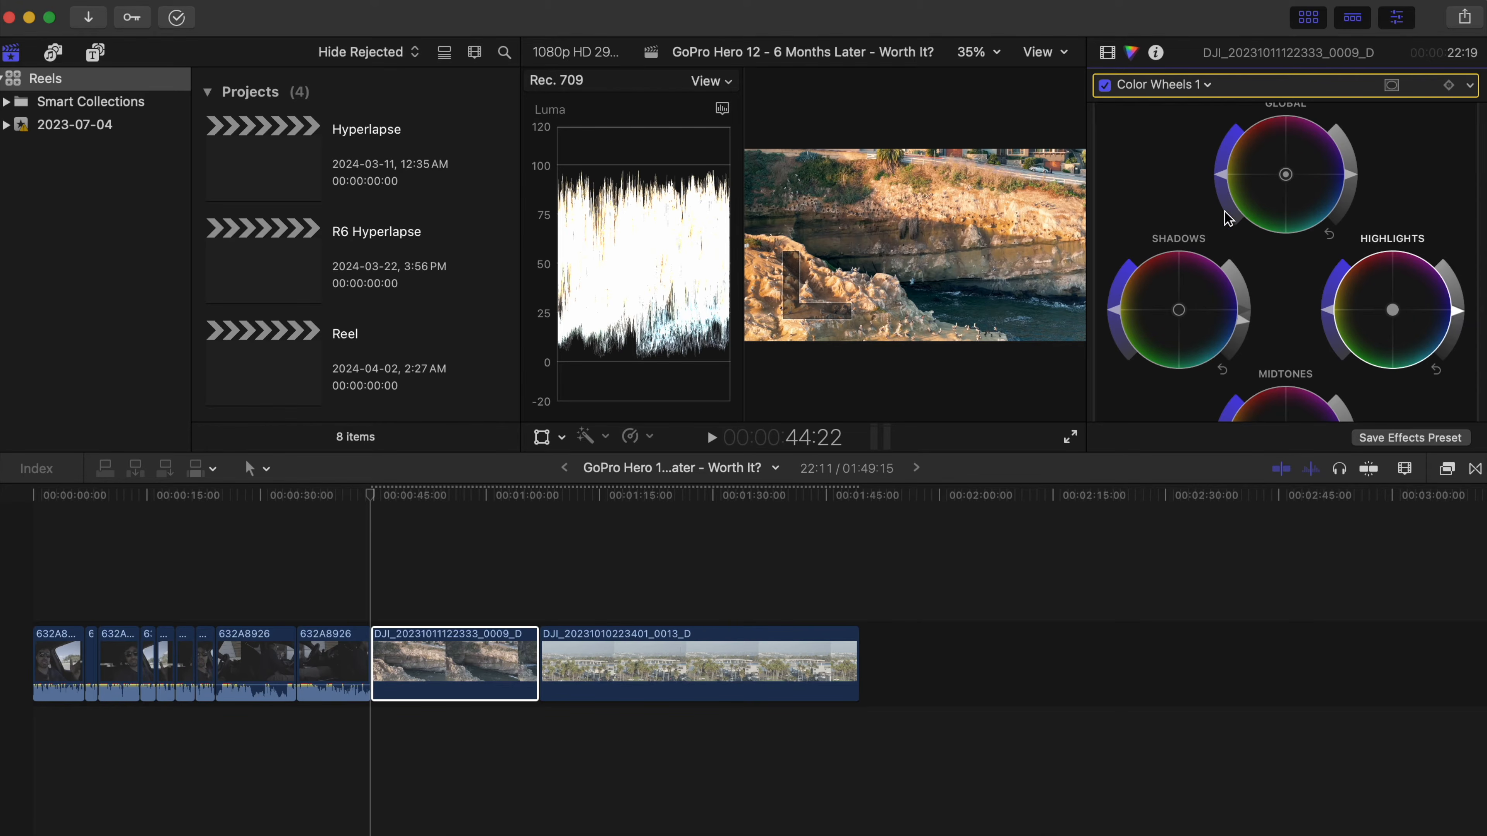
scroll(1222, 218, up, 3)
mouse_move(1222, 218)
mouse_down()
mouse_move(1258, 174)
mouse_move(1226, 213)
mouse_up()
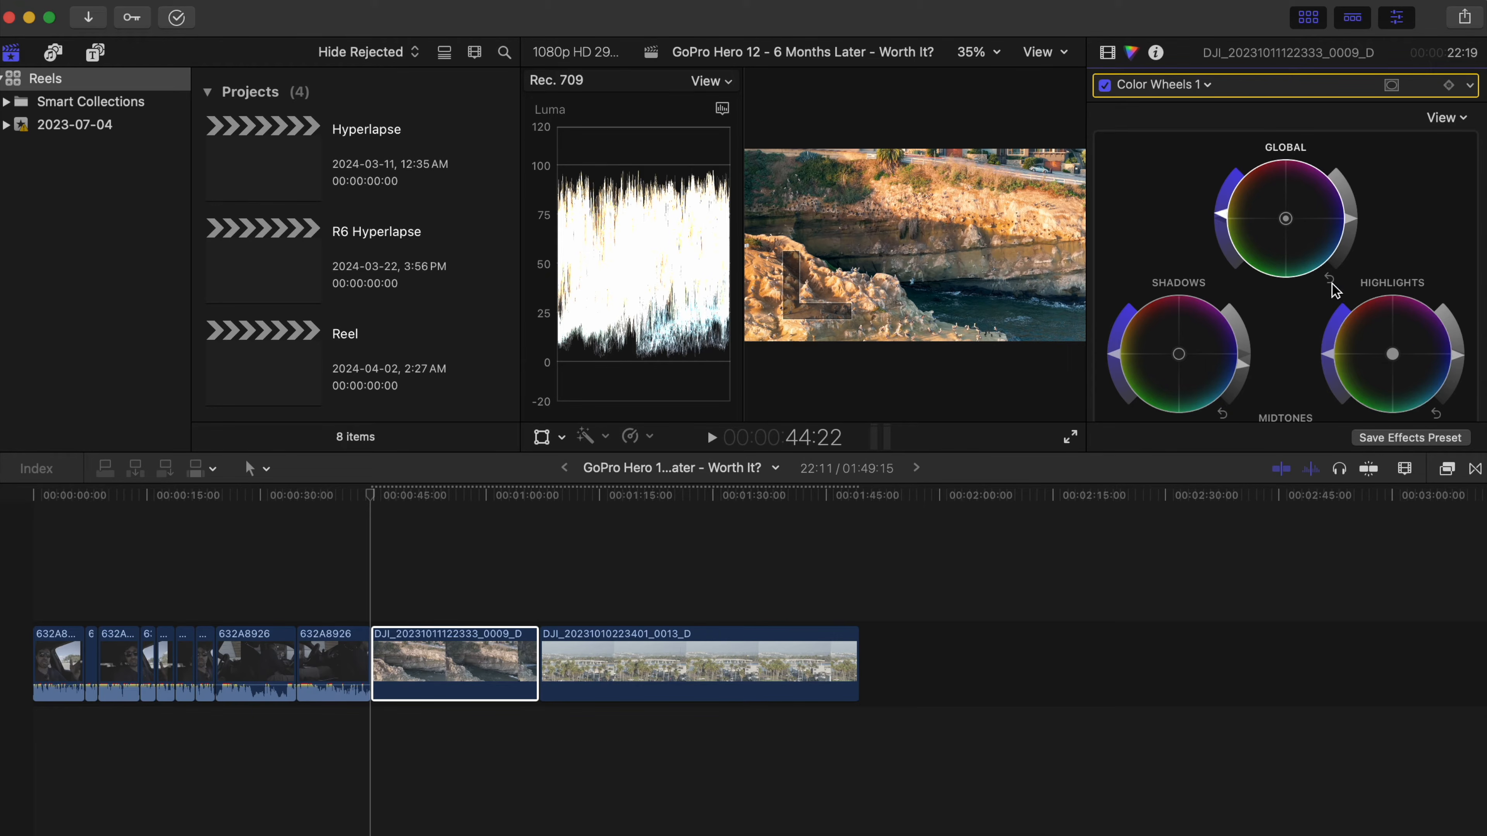
Set the Color Wheels temperature to 5566 and the tint to 7.0
scroll(1314, 322, down, 8)
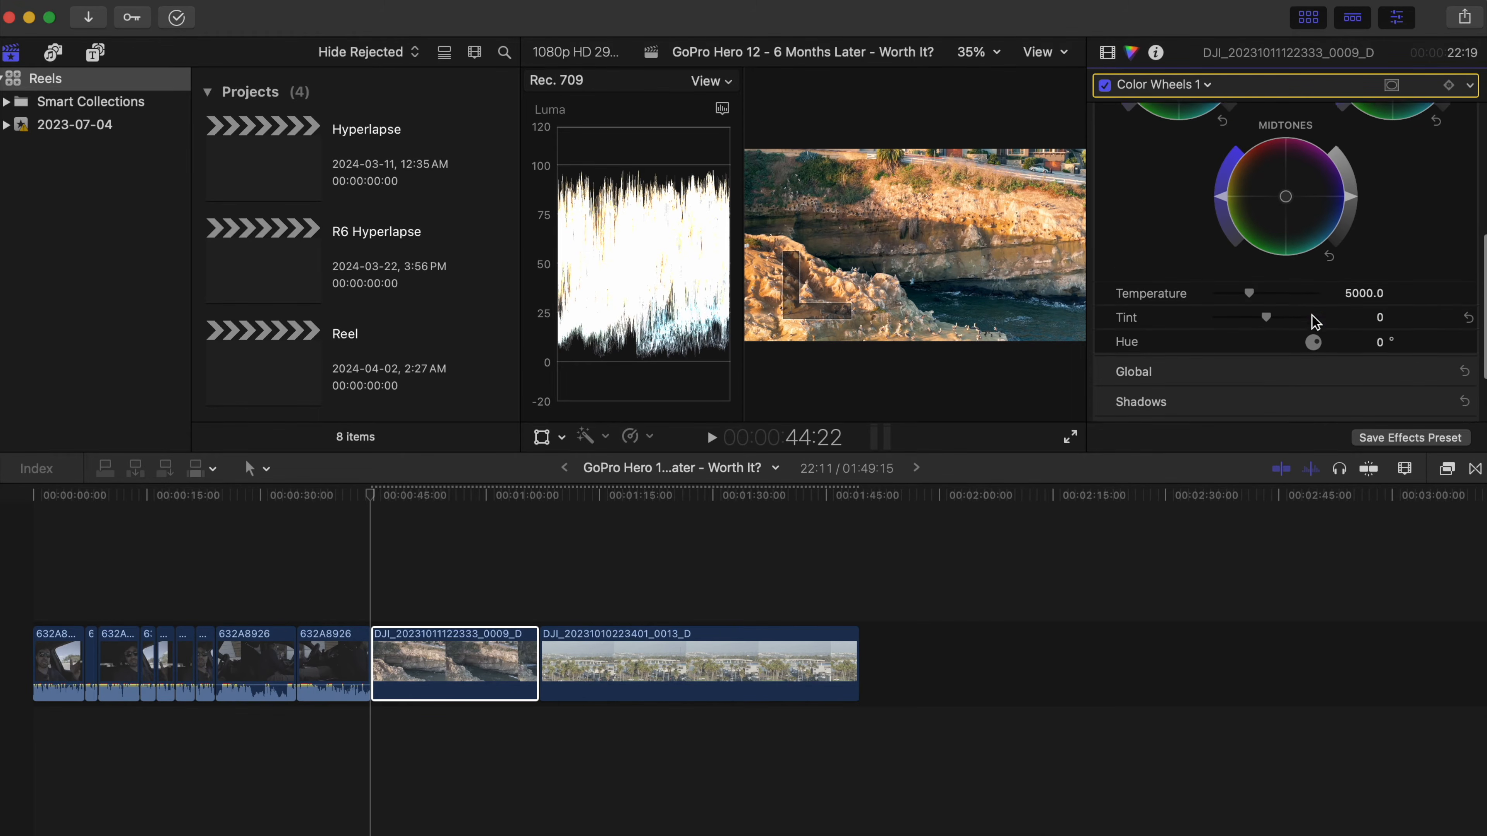
drag(1252, 279, 1258, 278)
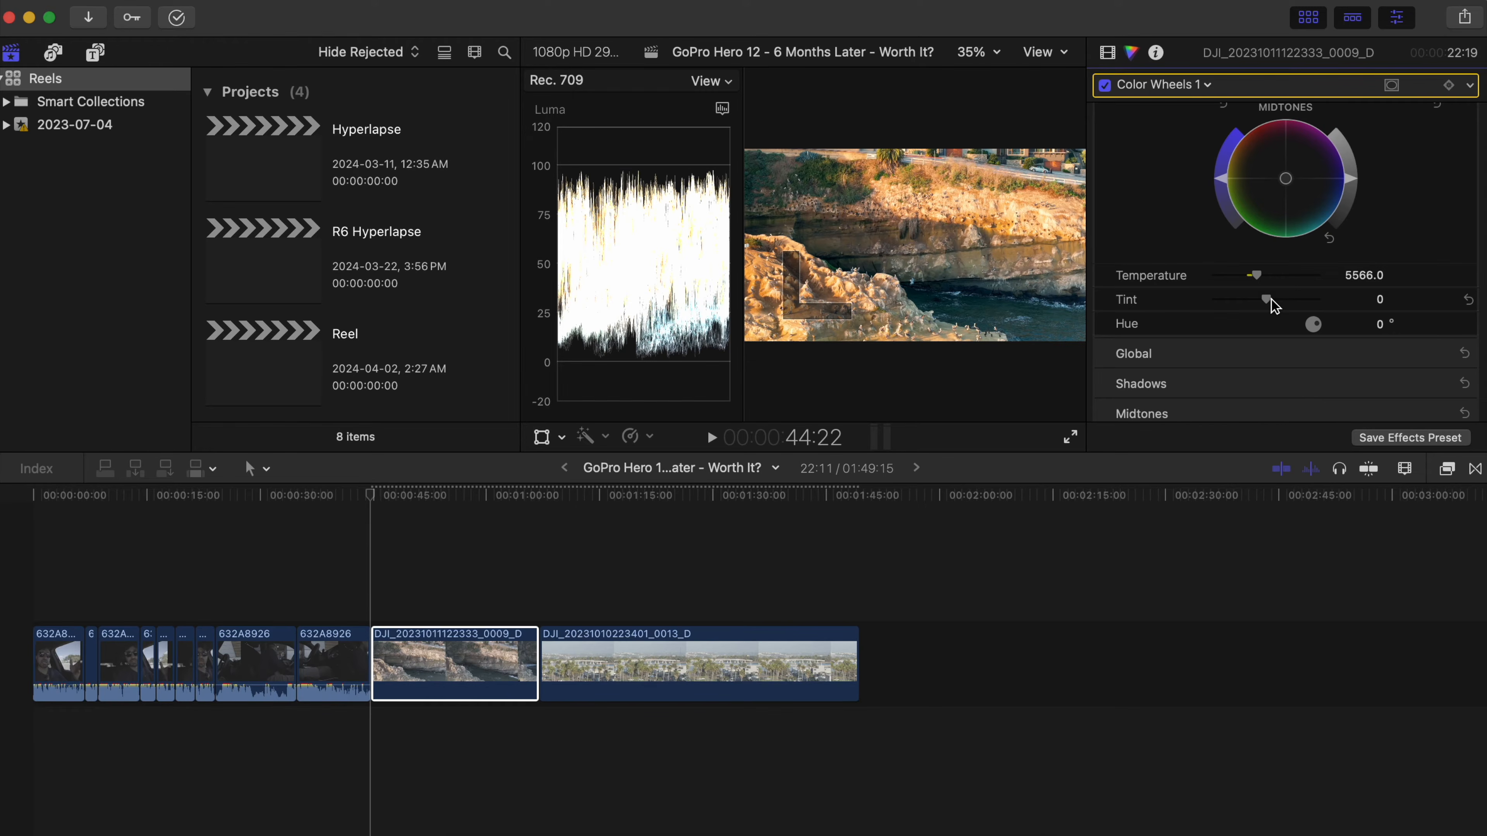
drag(1269, 300, 1276, 305)
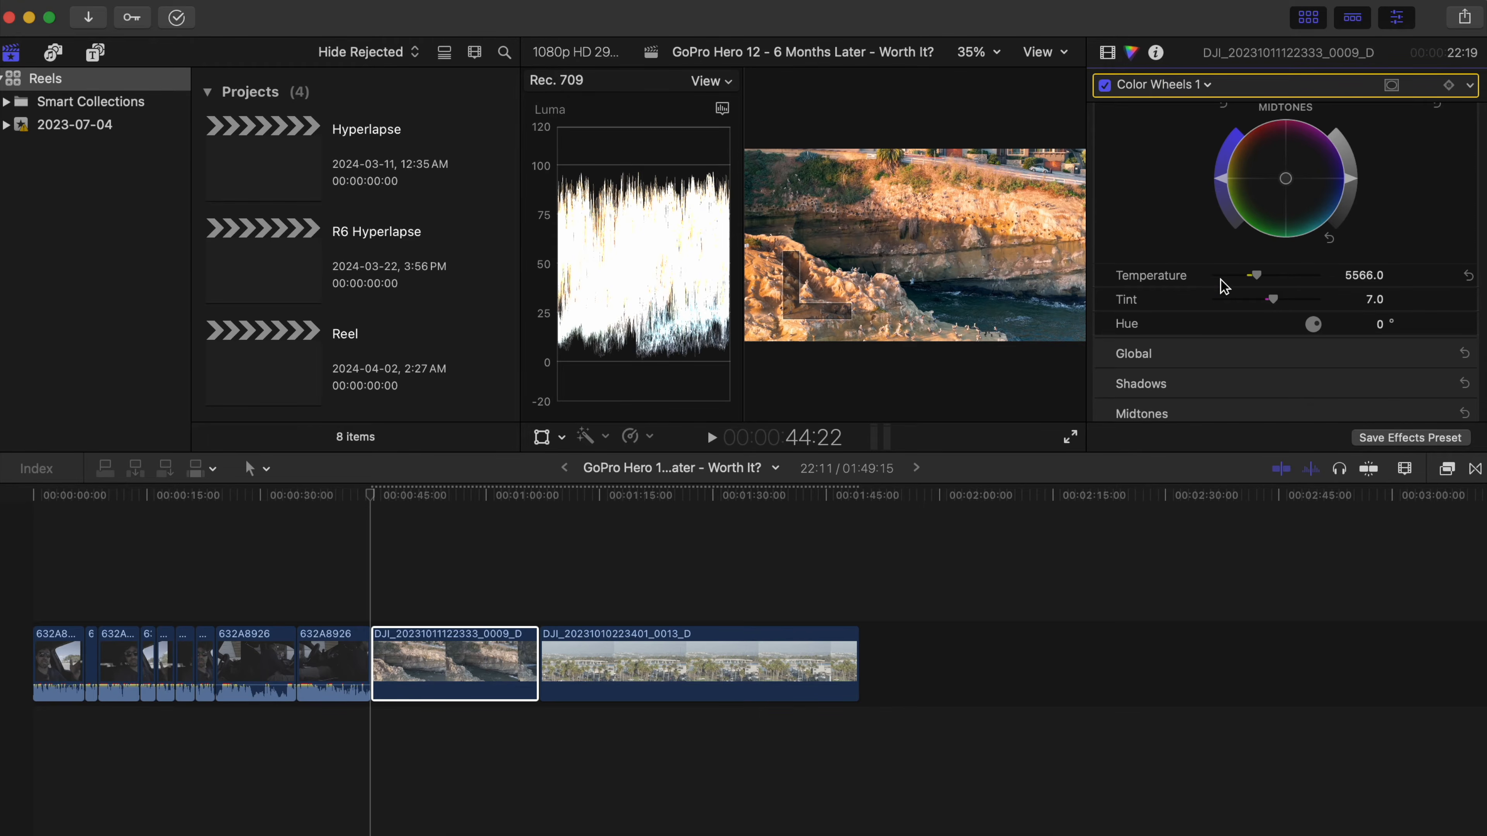
Add a Hue/Saturation Curves correction to the clip
scroll(1223, 286, up, 5)
scroll(1223, 285, down, 5)
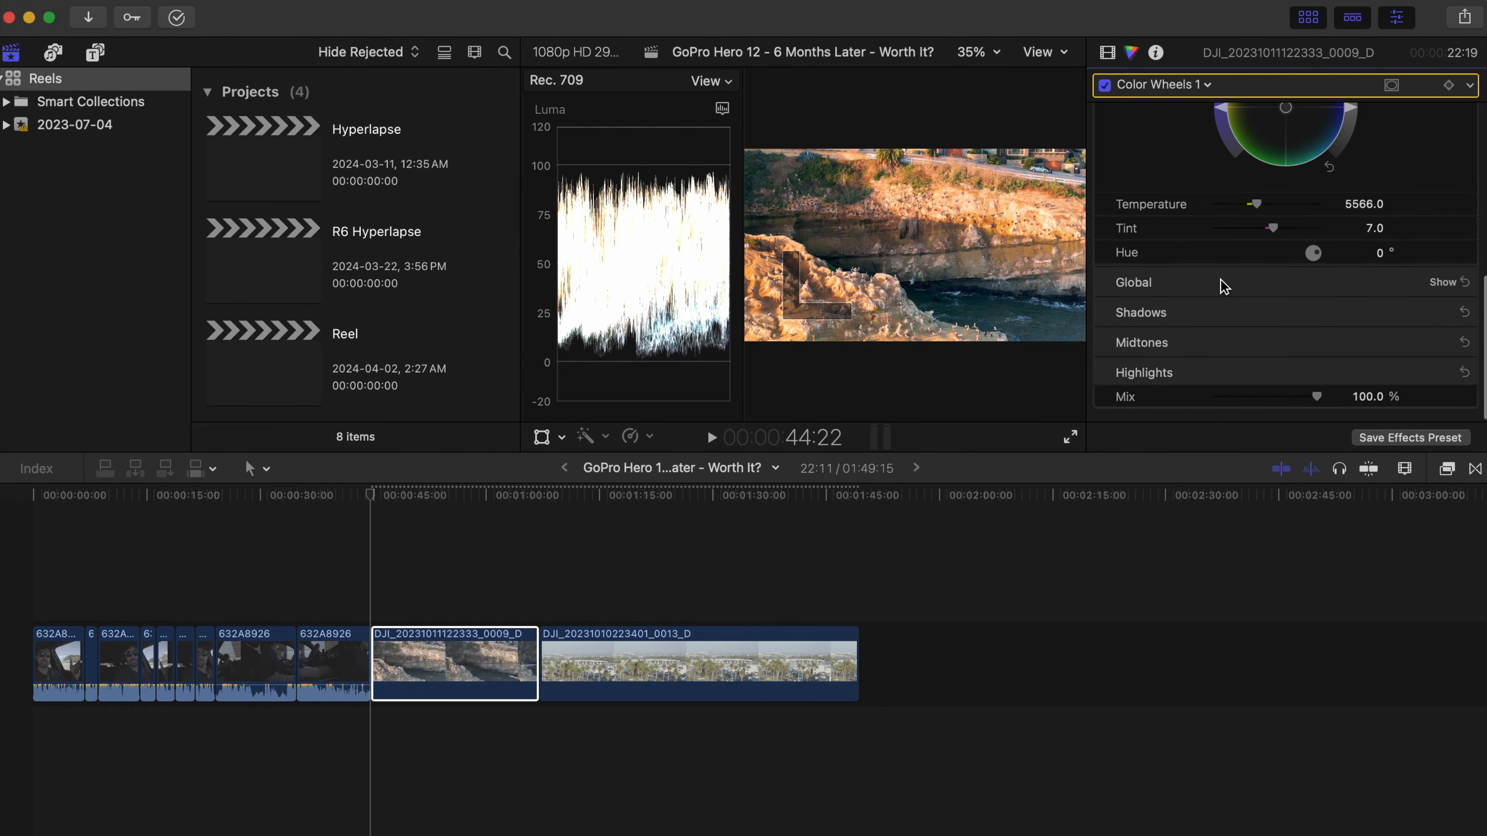
scroll(1223, 286, up, 4)
scroll(1224, 286, up, 3)
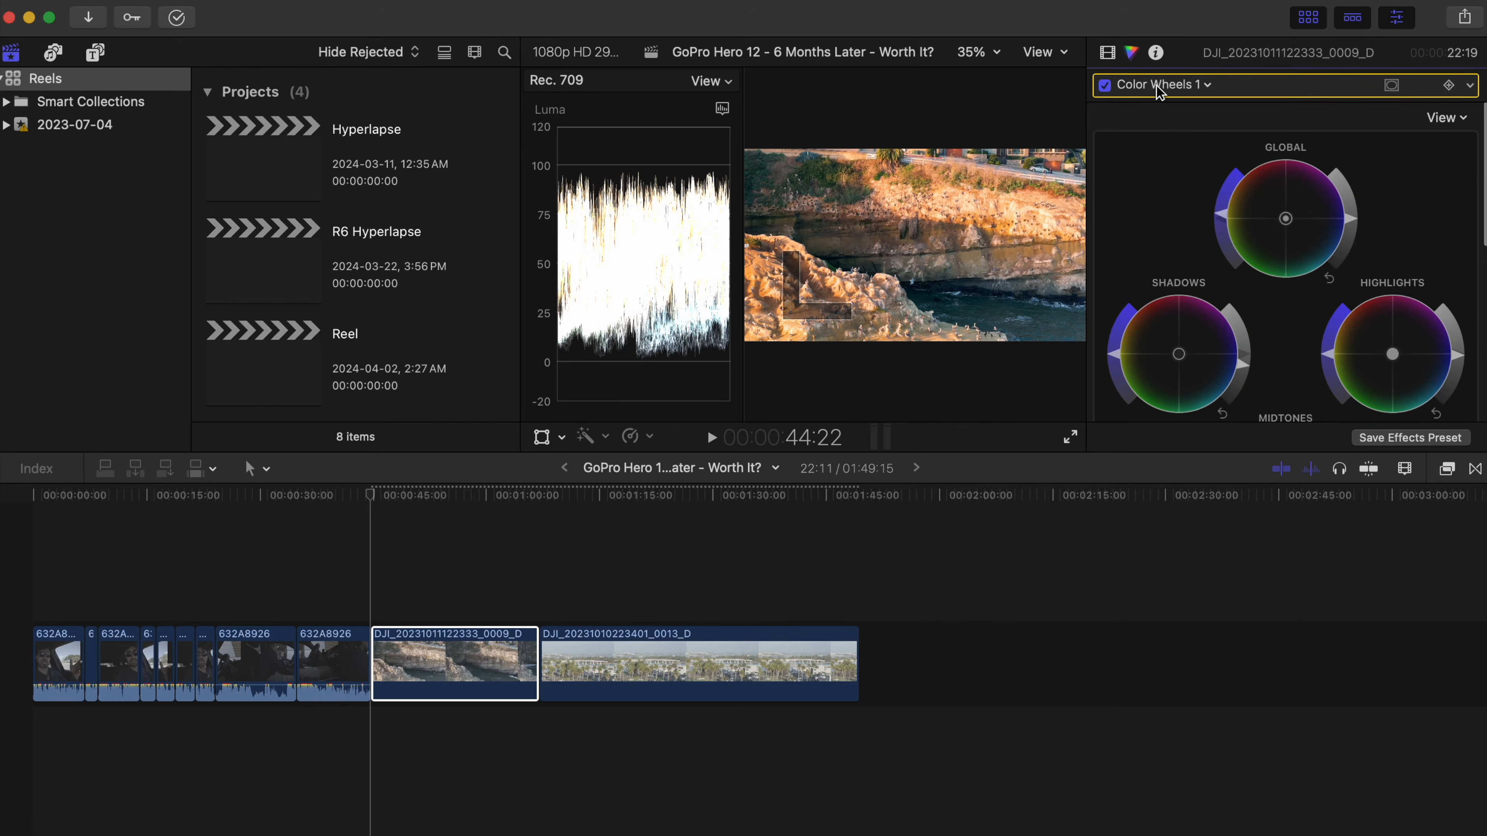
click(1157, 87)
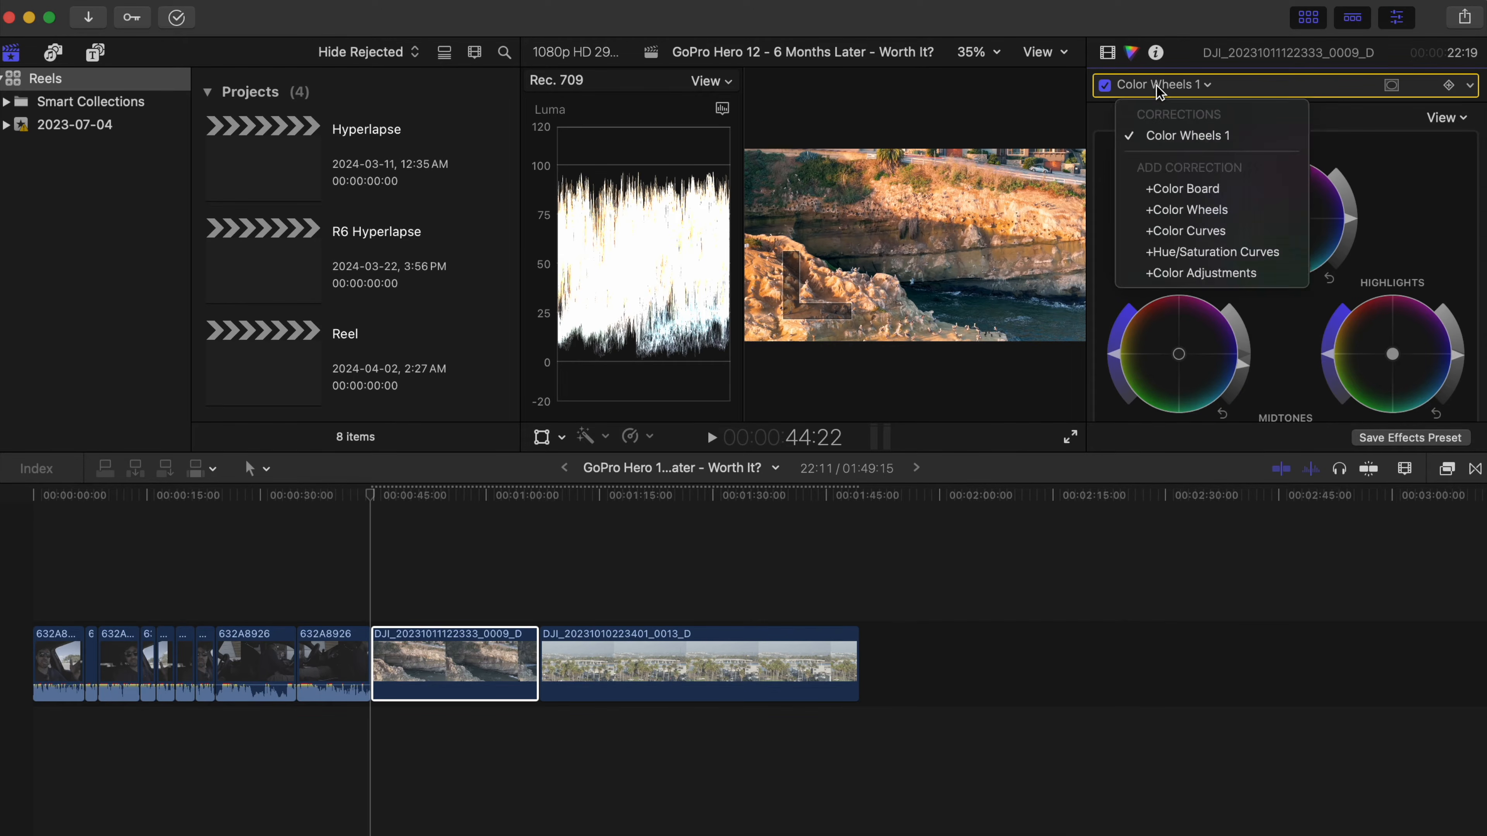
click(1251, 251)
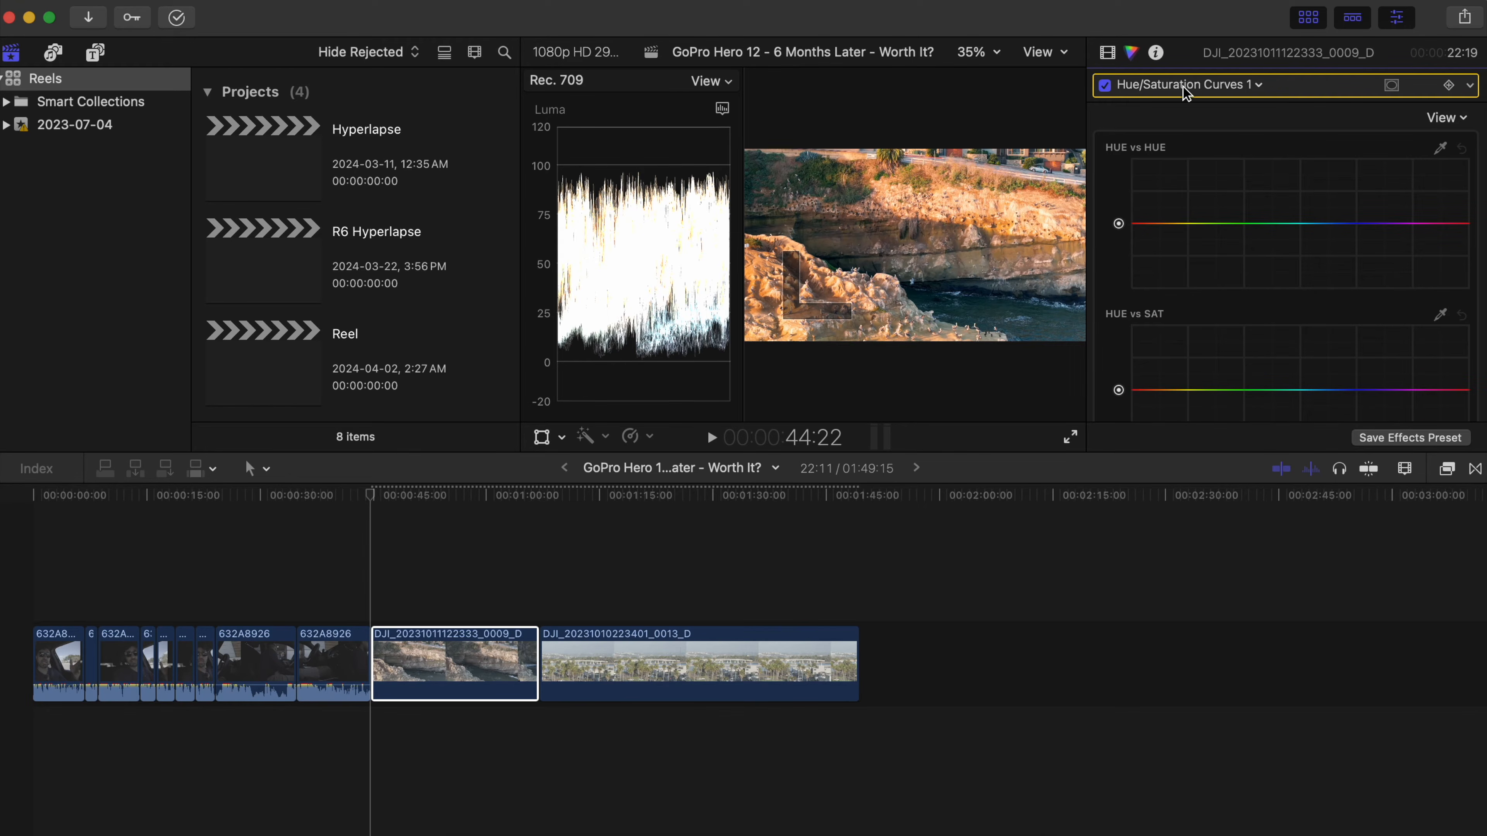
Add a Color Curves correction and shape the Luma curve with midtone and highlight points, slightly lowered shadows and a raised black point
click(1182, 86)
click(1233, 249)
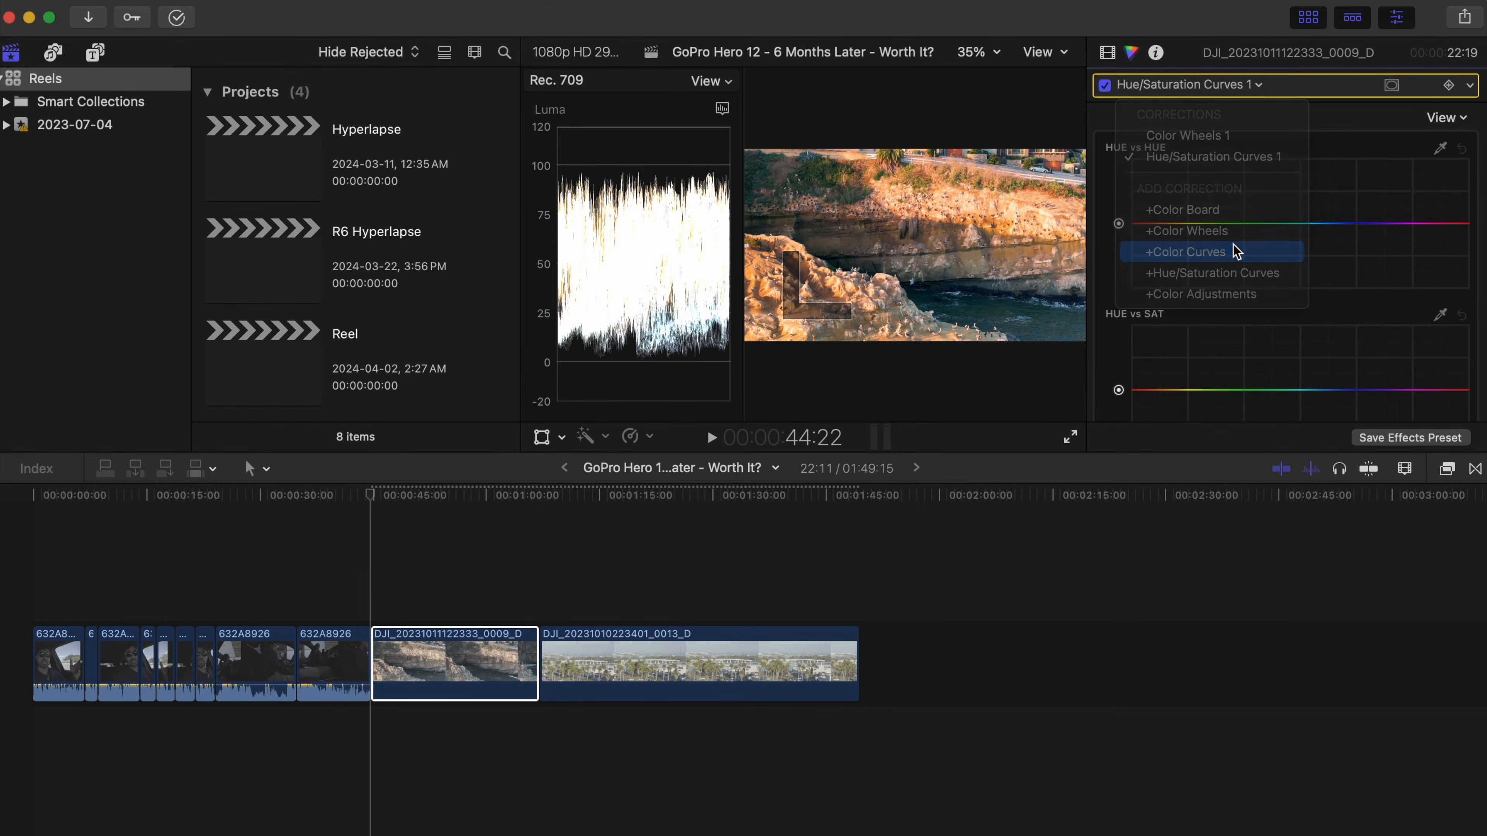
click(1289, 223)
click(1370, 193)
drag(1198, 256, 1197, 259)
click(1105, 288)
mouse_move(1105, 287)
mouse_down()
mouse_move(1101, 274)
mouse_move(1091, 293)
mouse_move(1132, 309)
mouse_move(1102, 309)
mouse_move(1086, 283)
mouse_up()
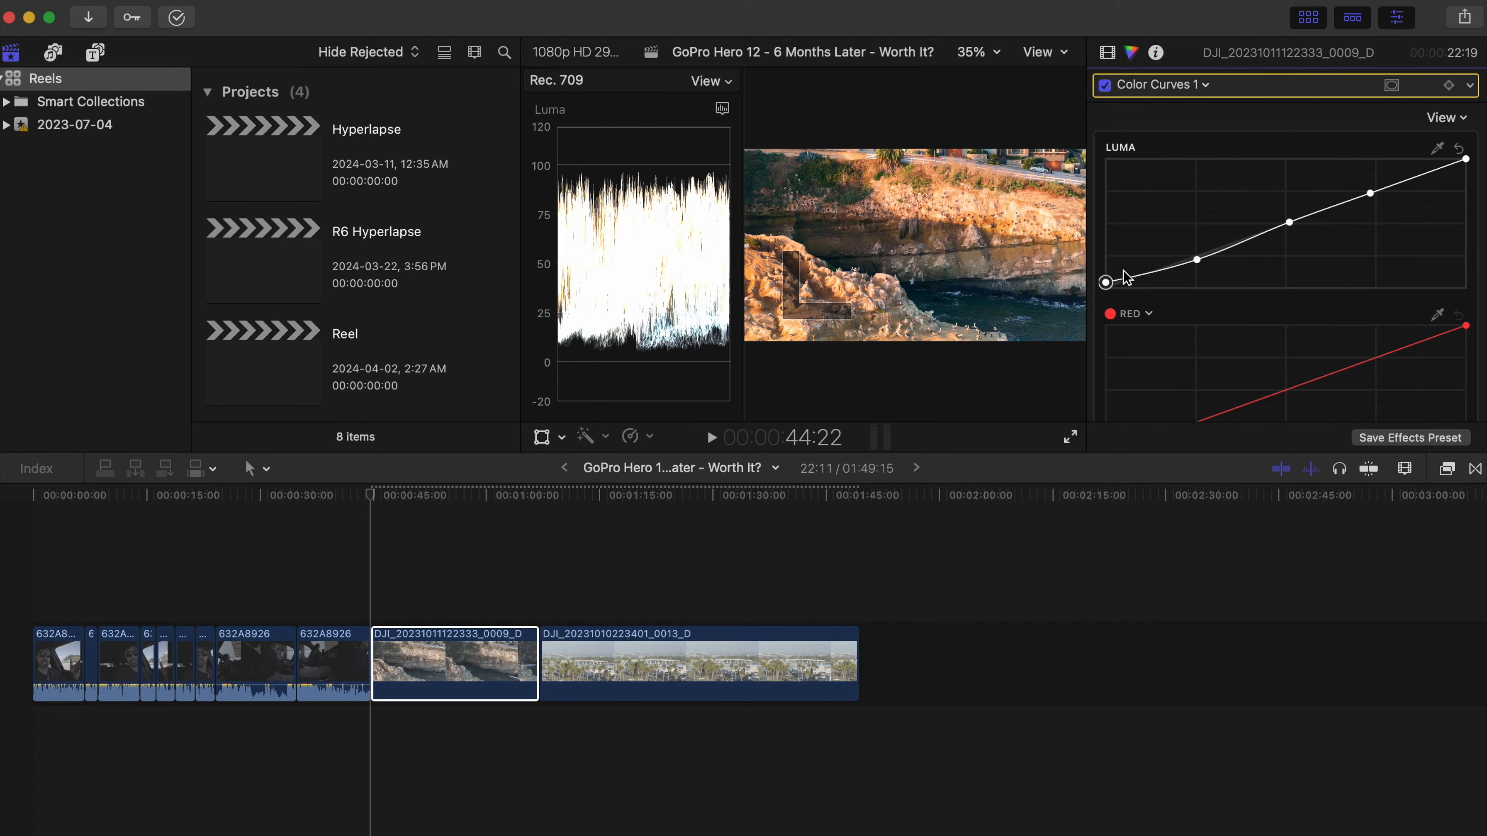
Hide the video scopes and add a Color Adjustments correction to the cliff clip
key(super+7)
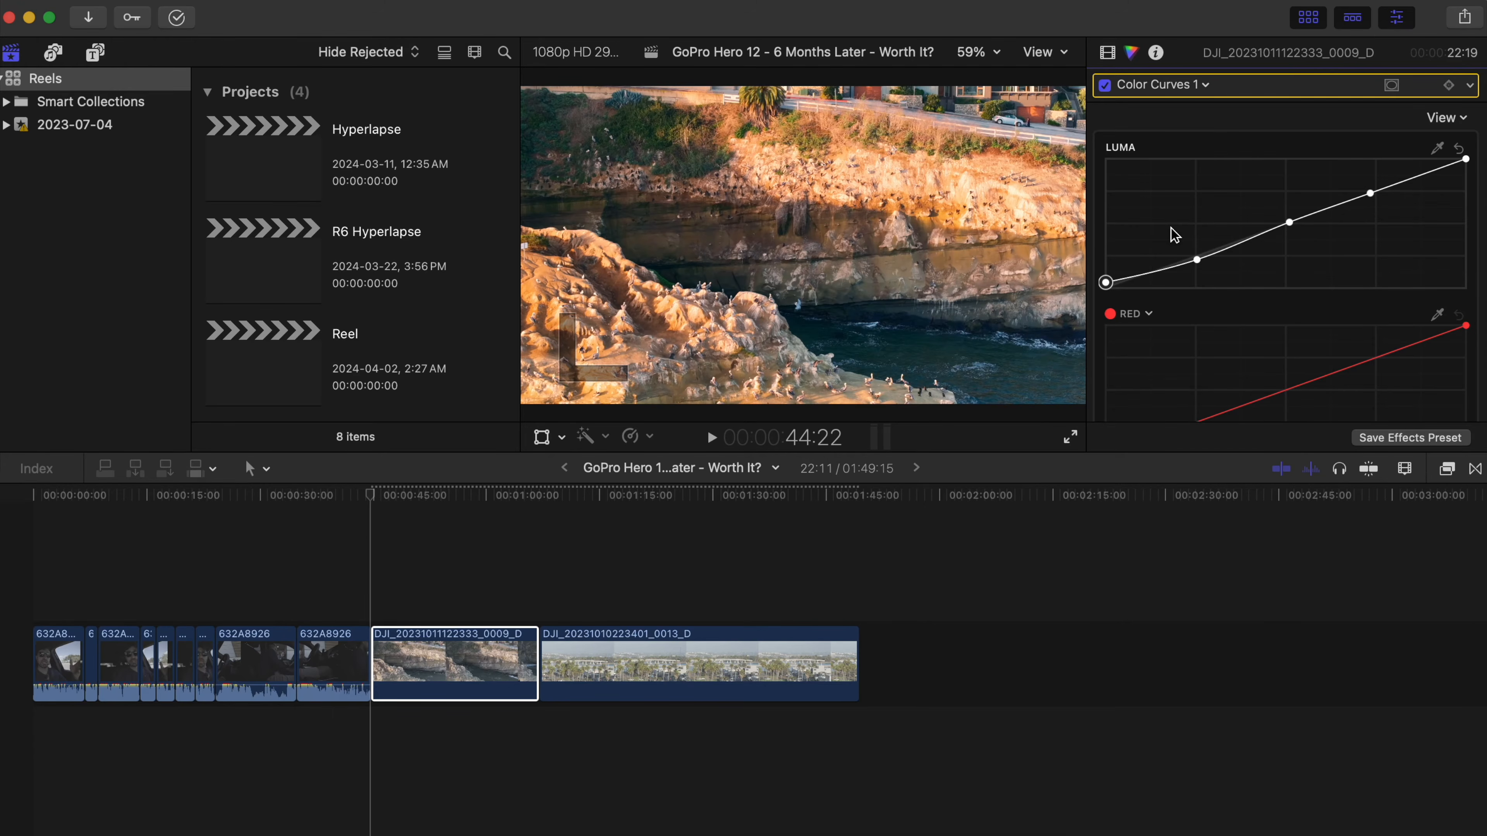
click(1150, 86)
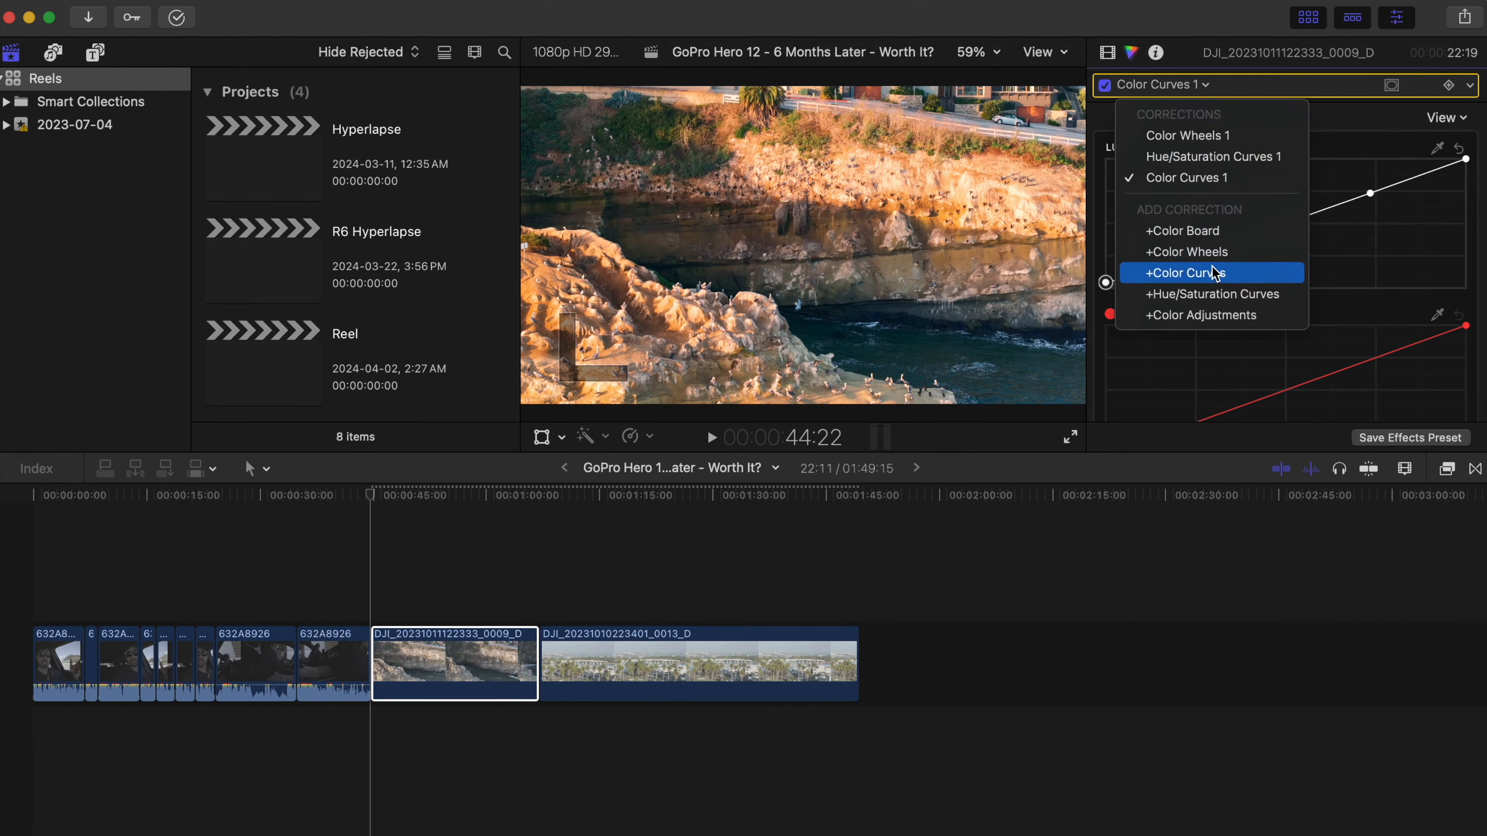
click(1227, 320)
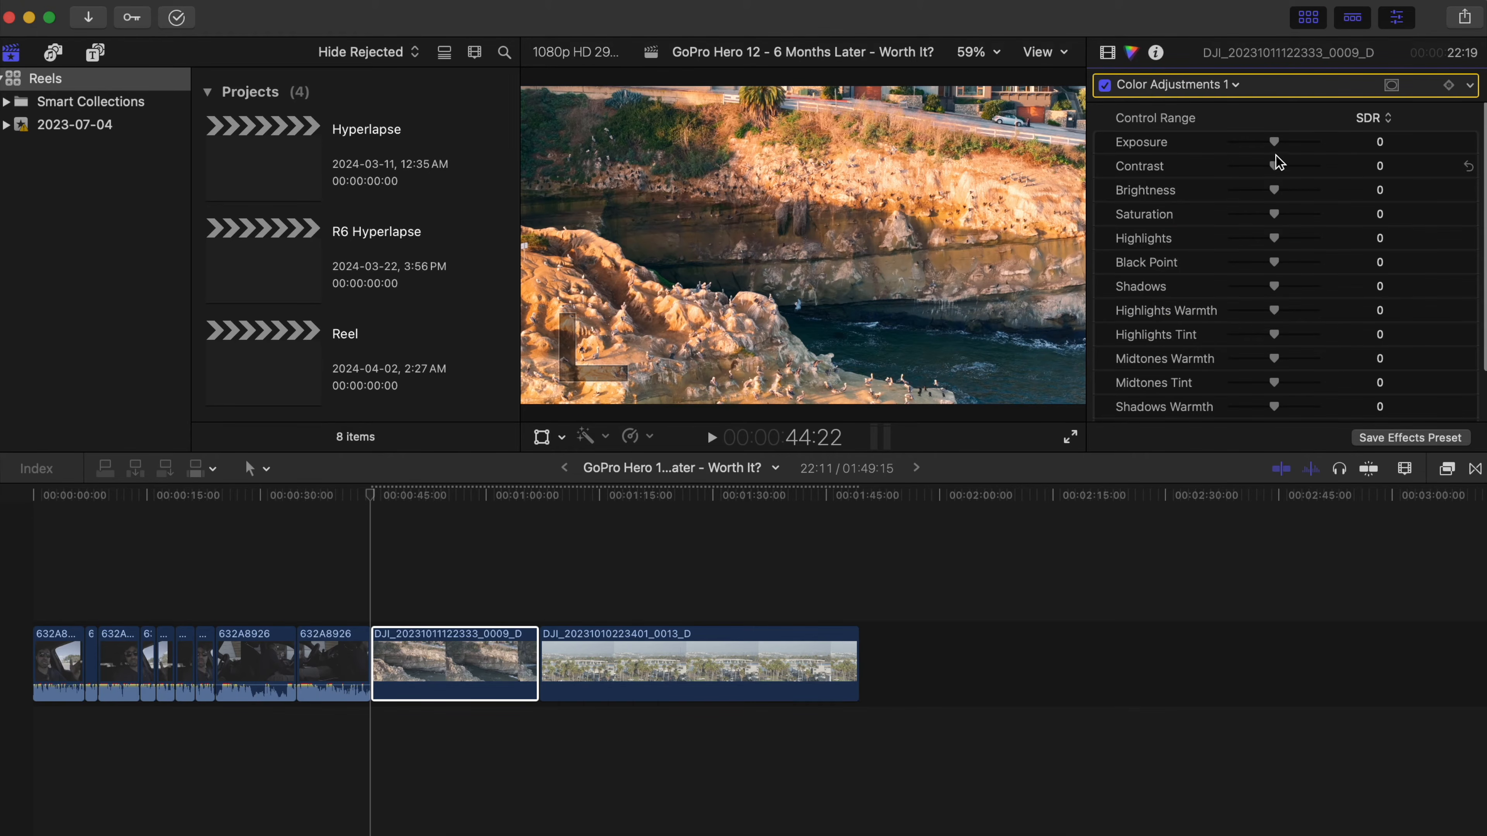
Try a contrast of -19.0 plus exposure and brightness changes, and reset all three to neutral
mouse_move(1274, 166)
mouse_down()
mouse_move(1288, 164)
mouse_move(1268, 169)
mouse_up()
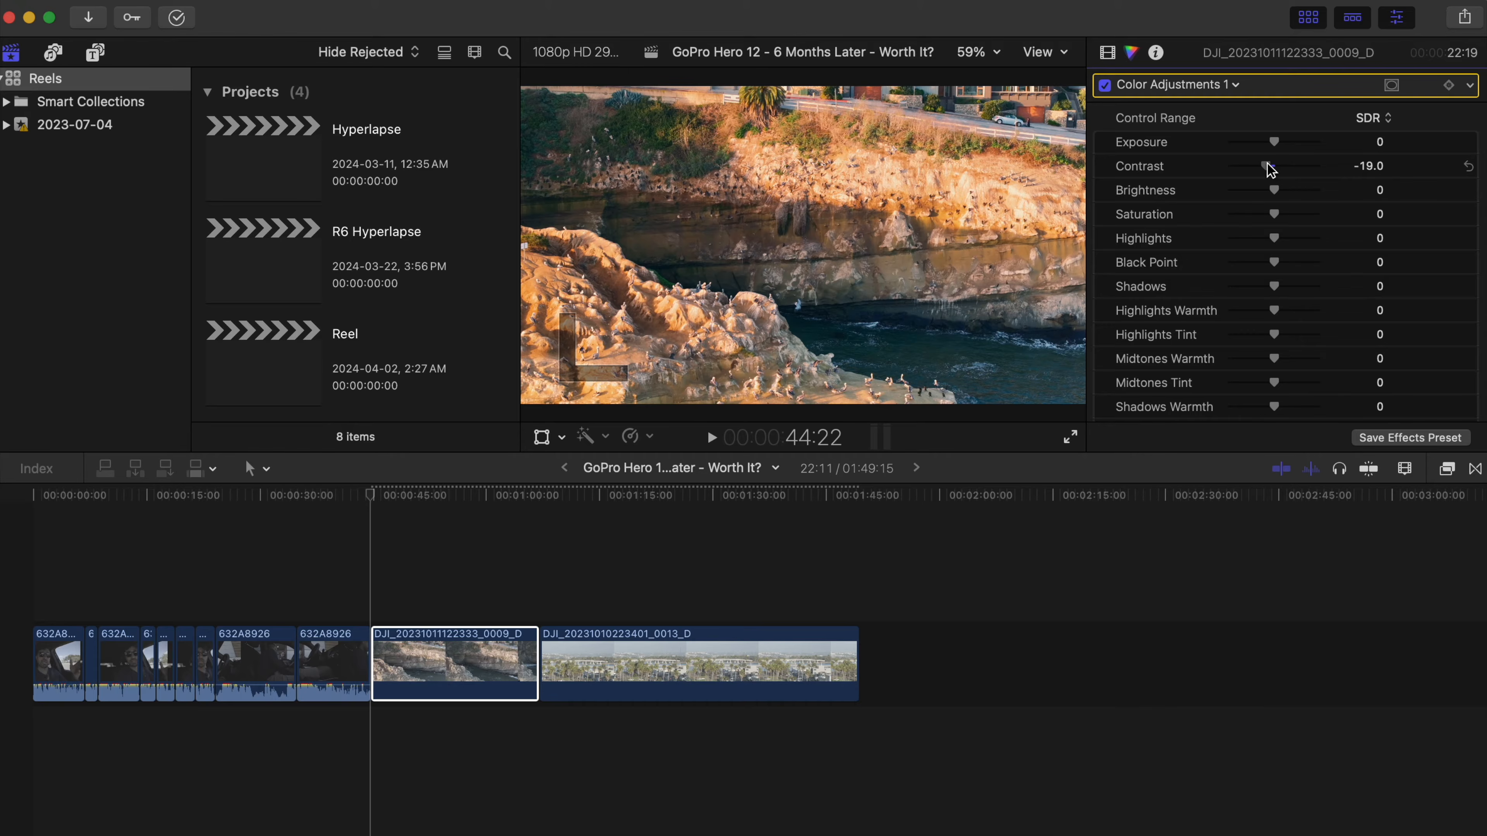
click(1468, 166)
drag(1280, 142, 1285, 189)
click(1468, 142)
click(1468, 190)
Set the Color Adjustments' Highlights Warmth to 7.0 and Shadows Warmth to -5.0
scroll(1287, 272, down, 3)
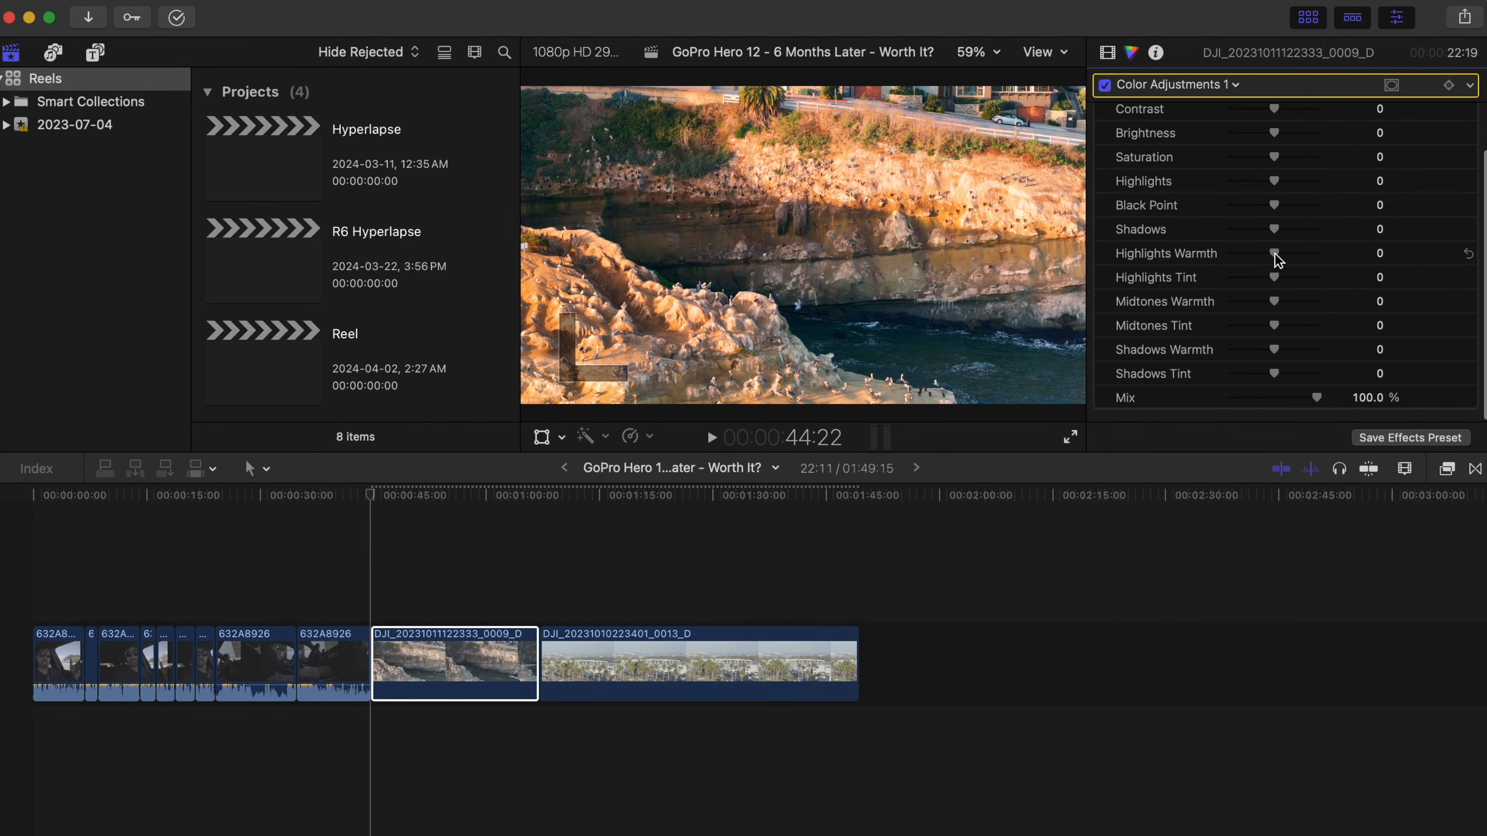
drag(1274, 253, 1280, 259)
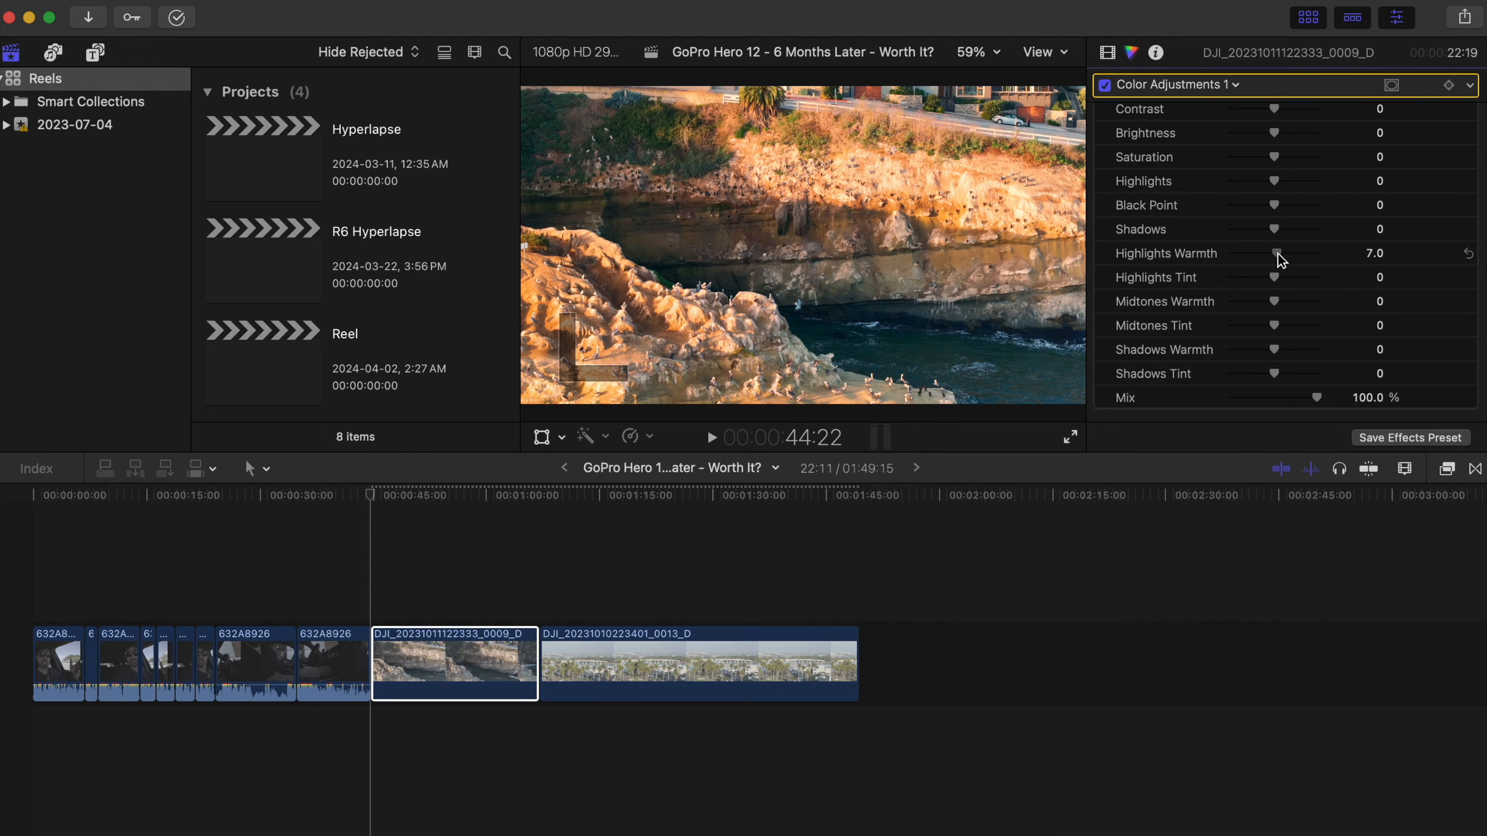
scroll(1278, 254, up, 3)
scroll(1278, 253, down, 3)
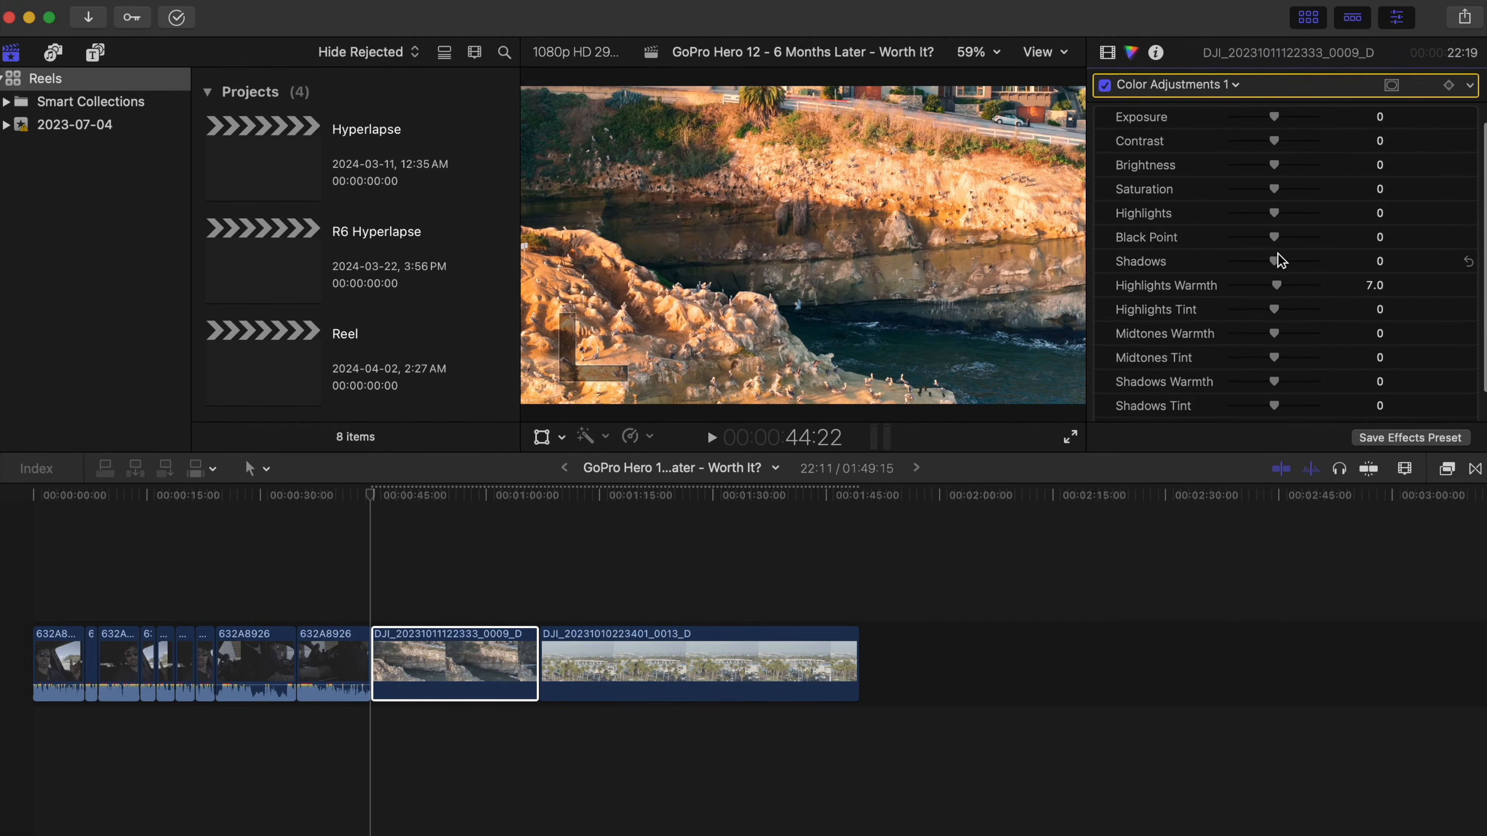
mouse_move(1273, 349)
mouse_down()
mouse_move(1260, 350)
mouse_move(1271, 355)
mouse_up()
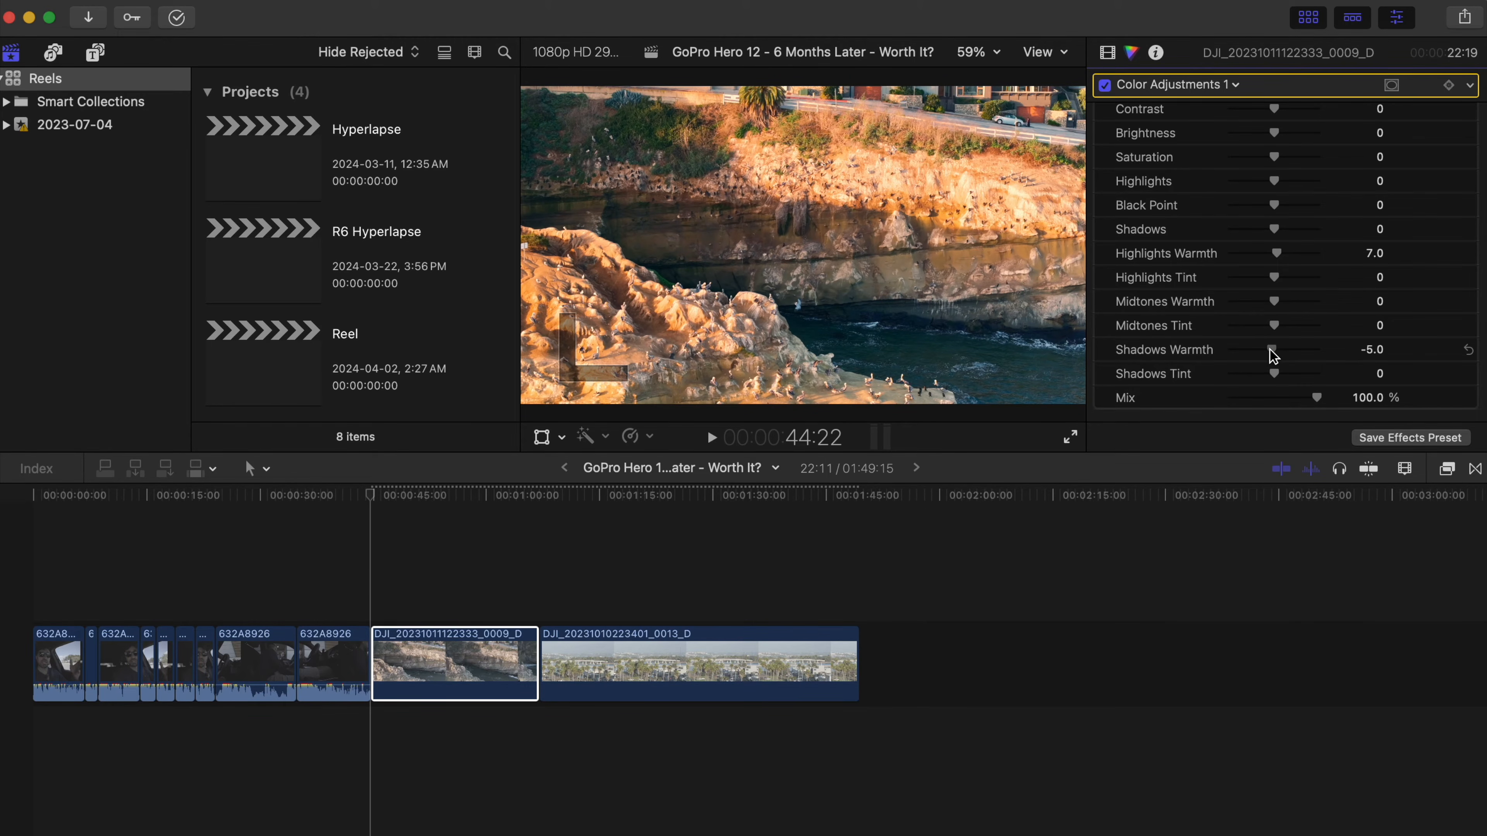
Move the Color Wheels 1 and Hue/Saturation Curves 1 corrections above both Custom LUT effects, keeping the two corrections enabled
scroll(1165, 133, up, 10)
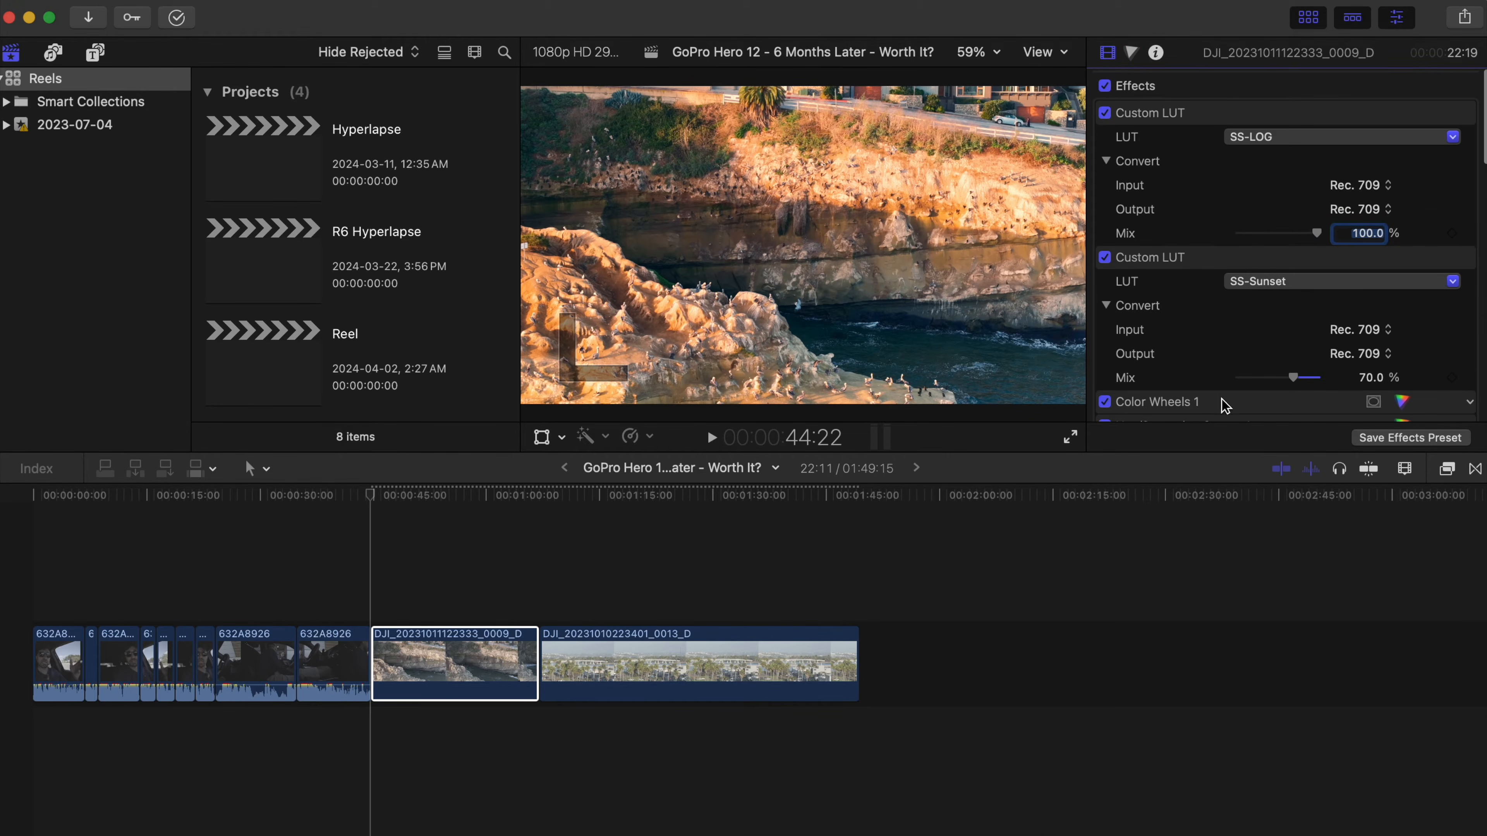
drag(1225, 406, 1218, 124)
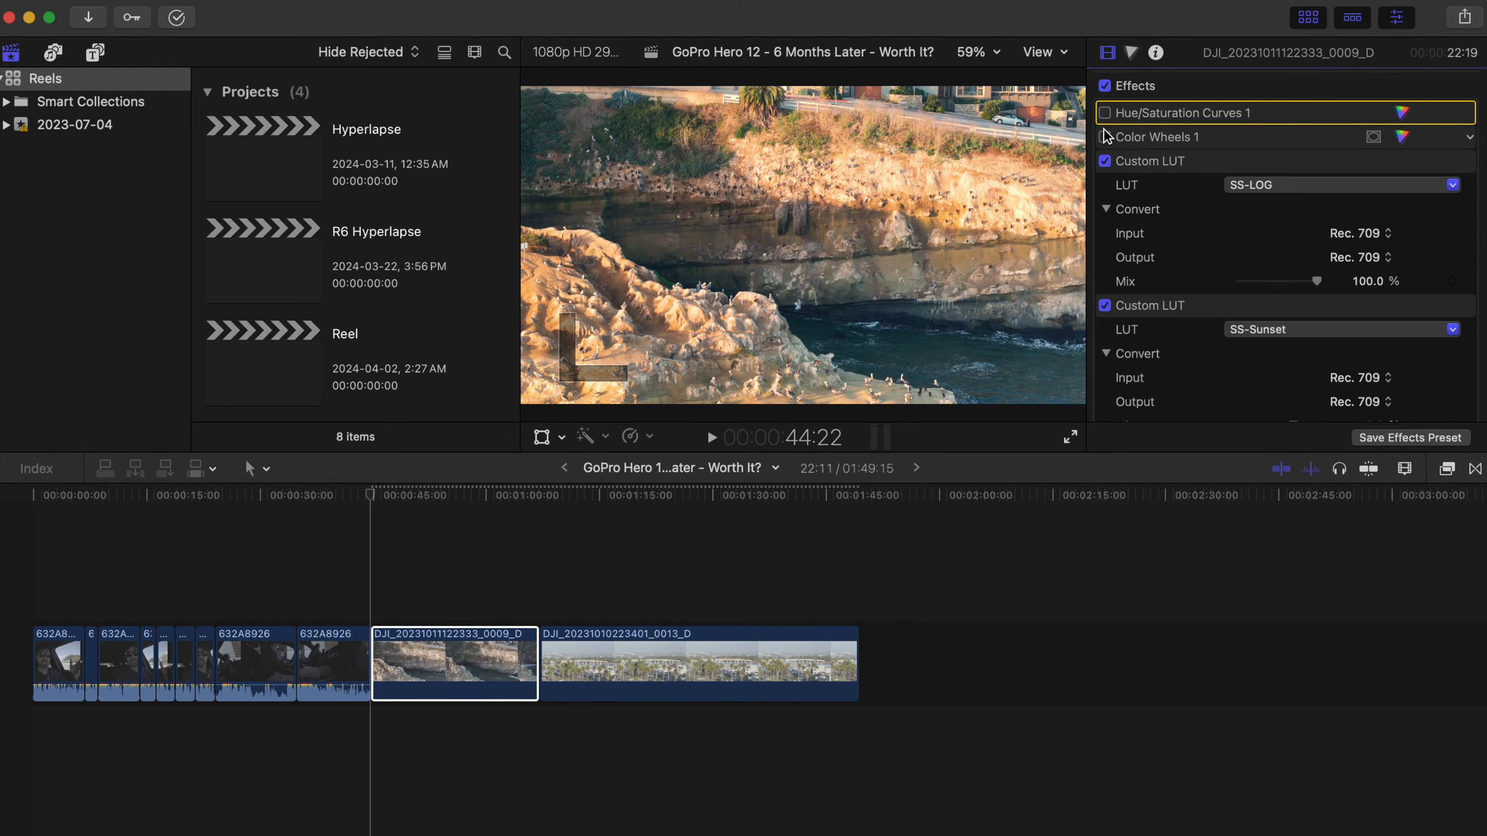
click(1103, 135)
click(1104, 113)
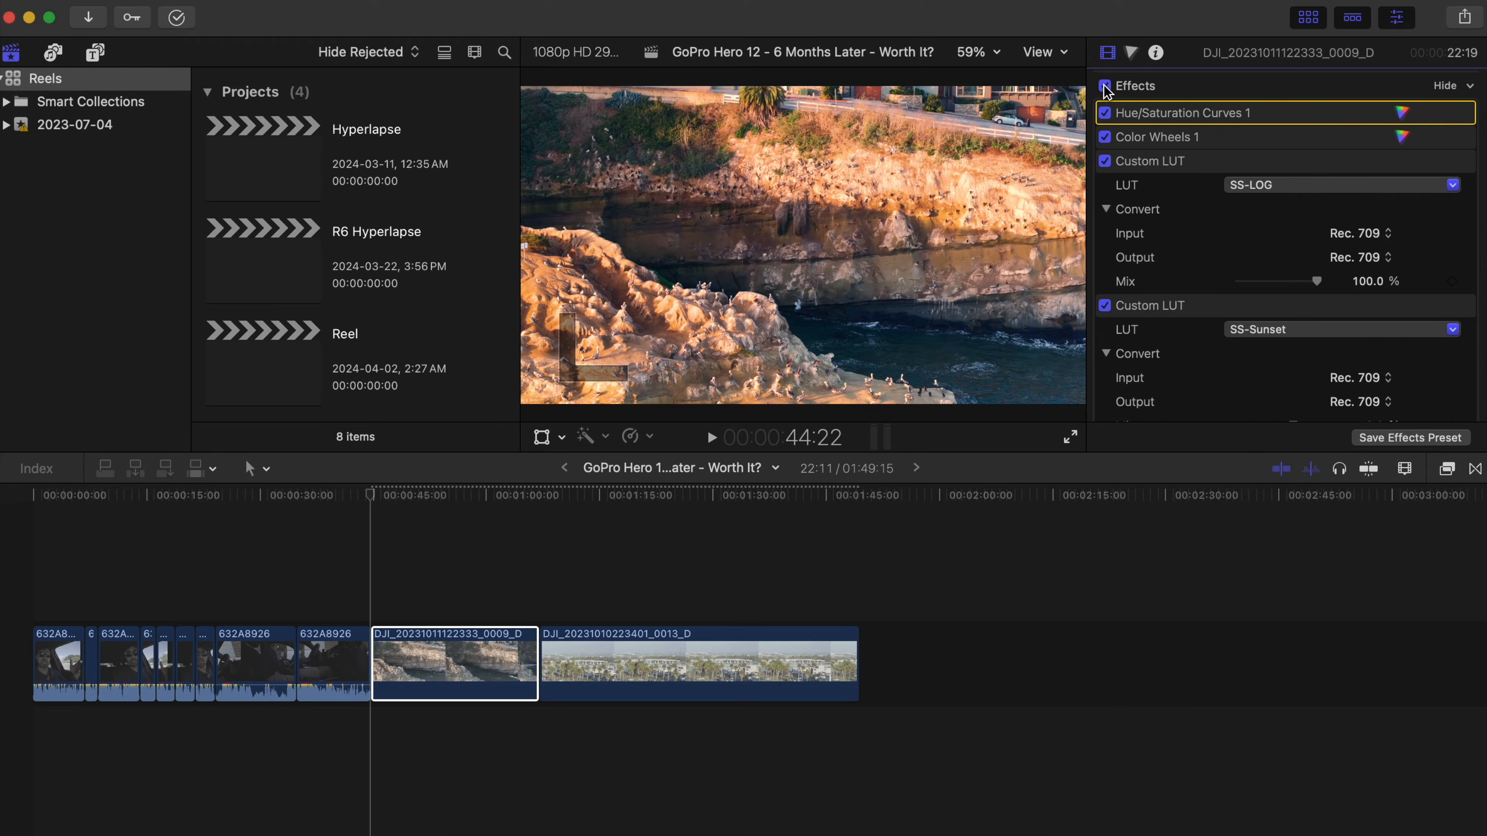
Compare the cliff clip with all effects off and on, and preview the graded result full screen
click(1105, 86)
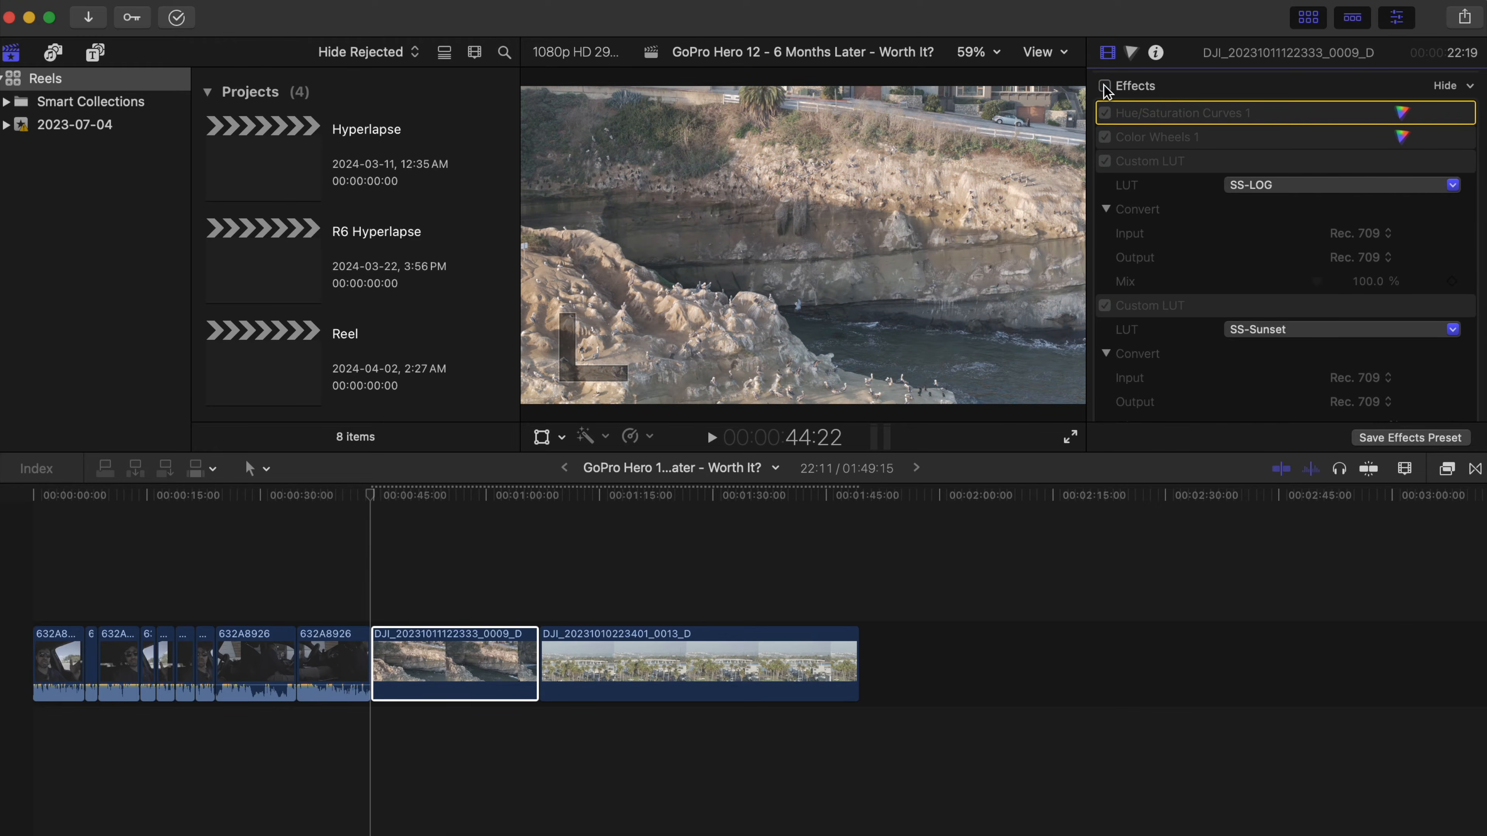
click(1105, 86)
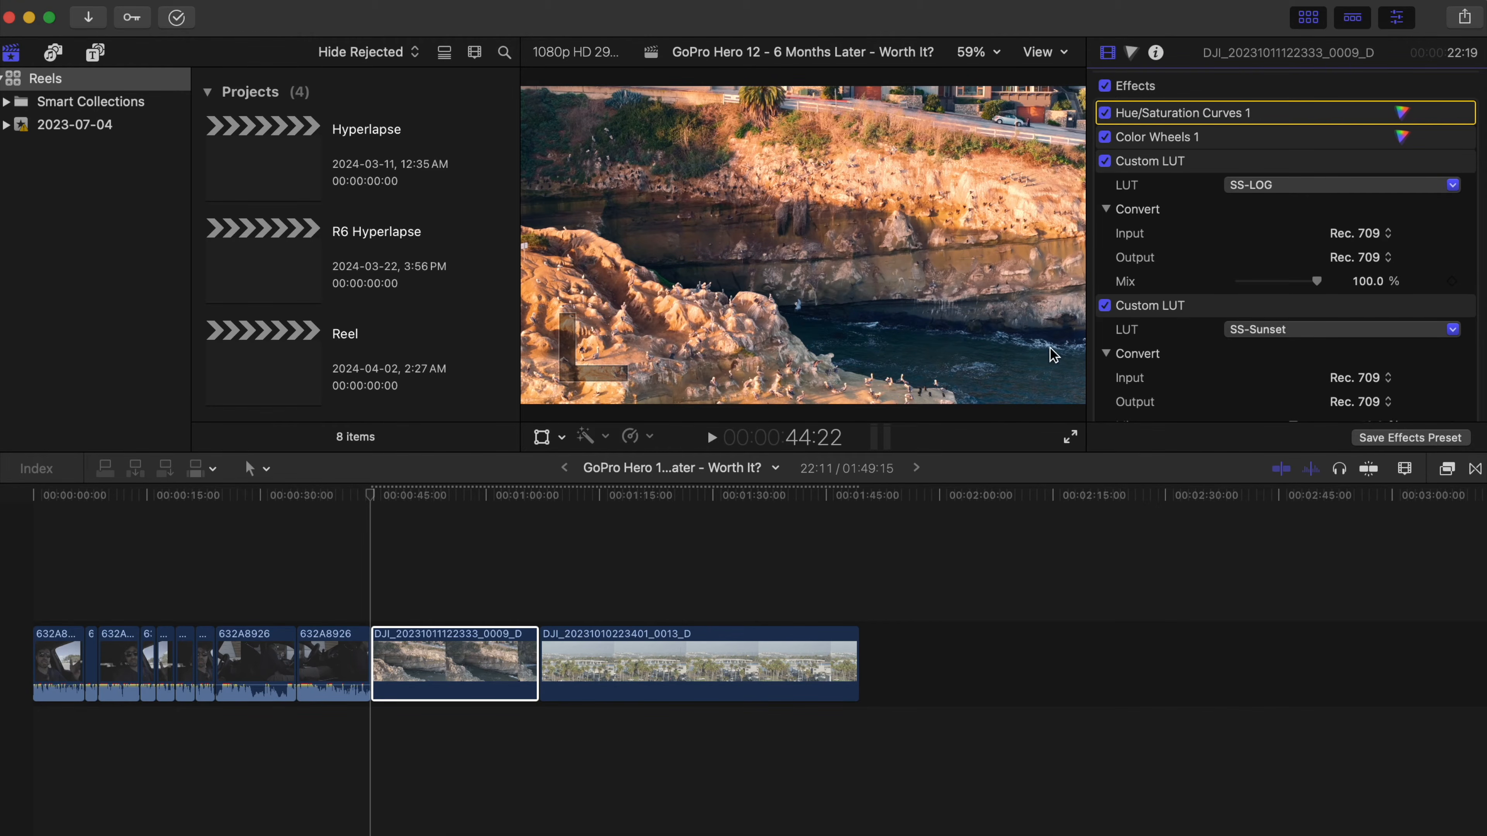
click(1070, 436)
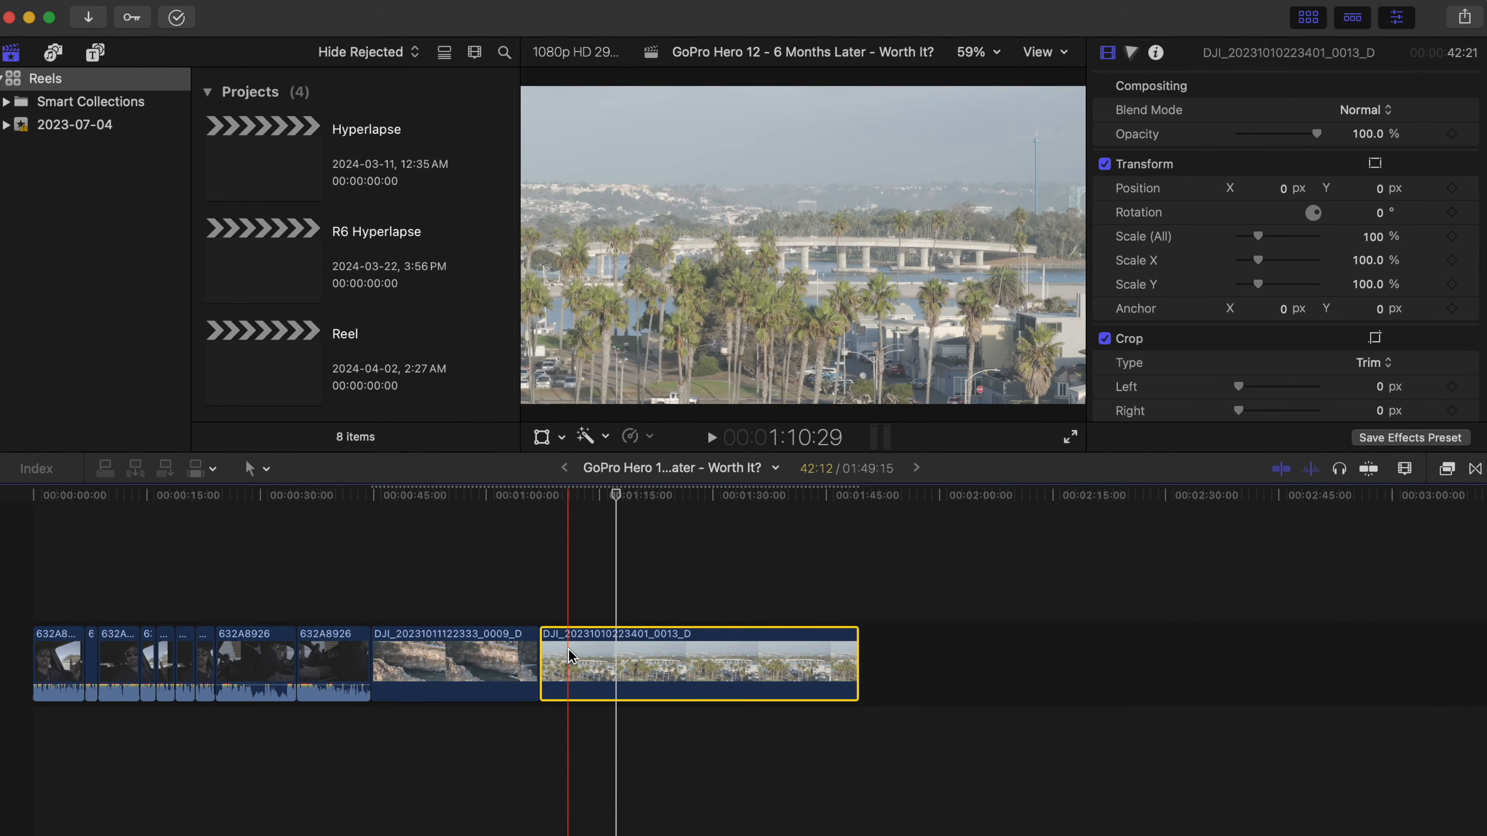
click(578, 614)
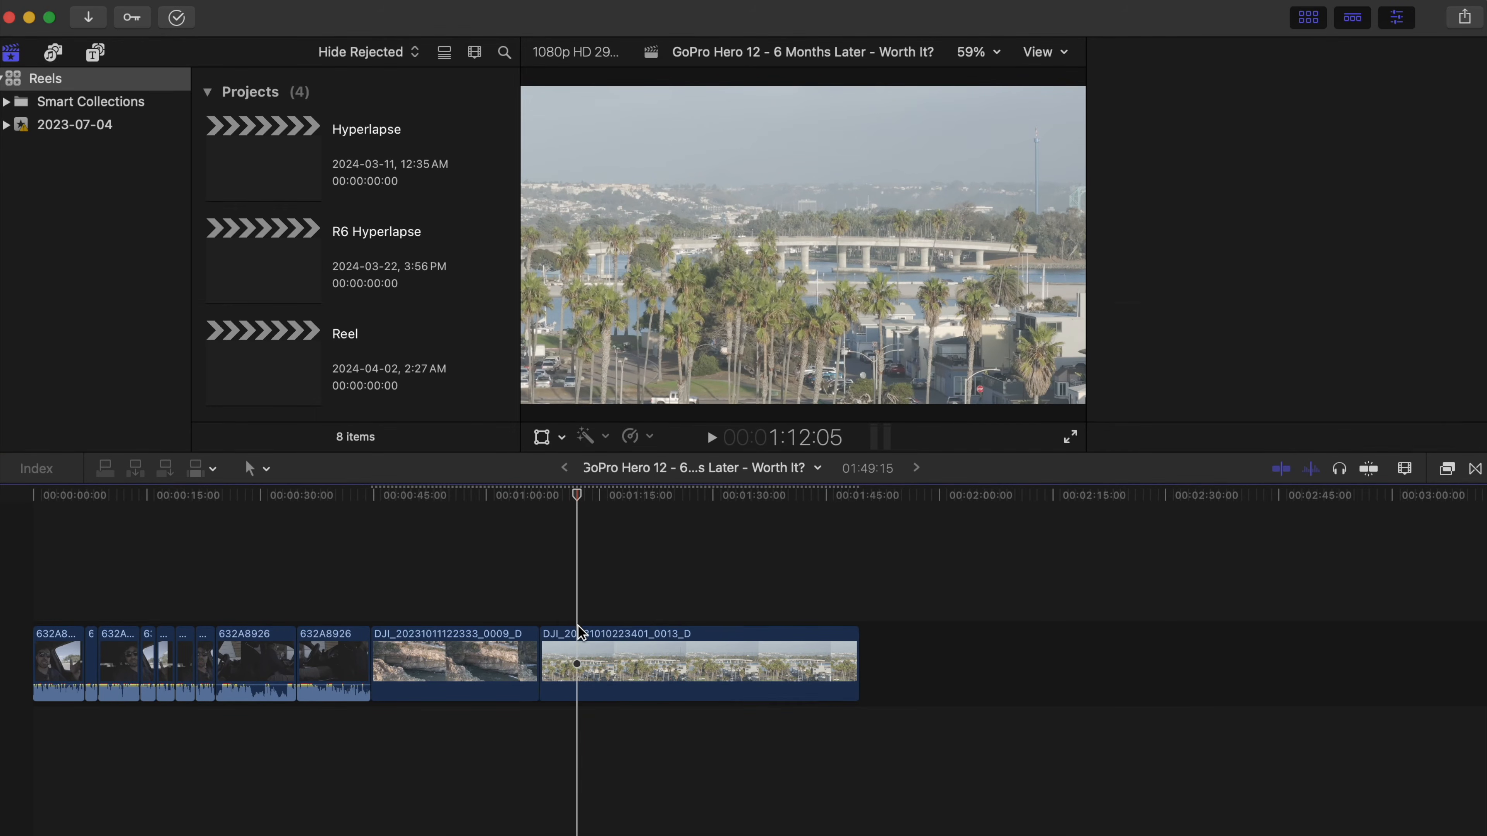
click(577, 654)
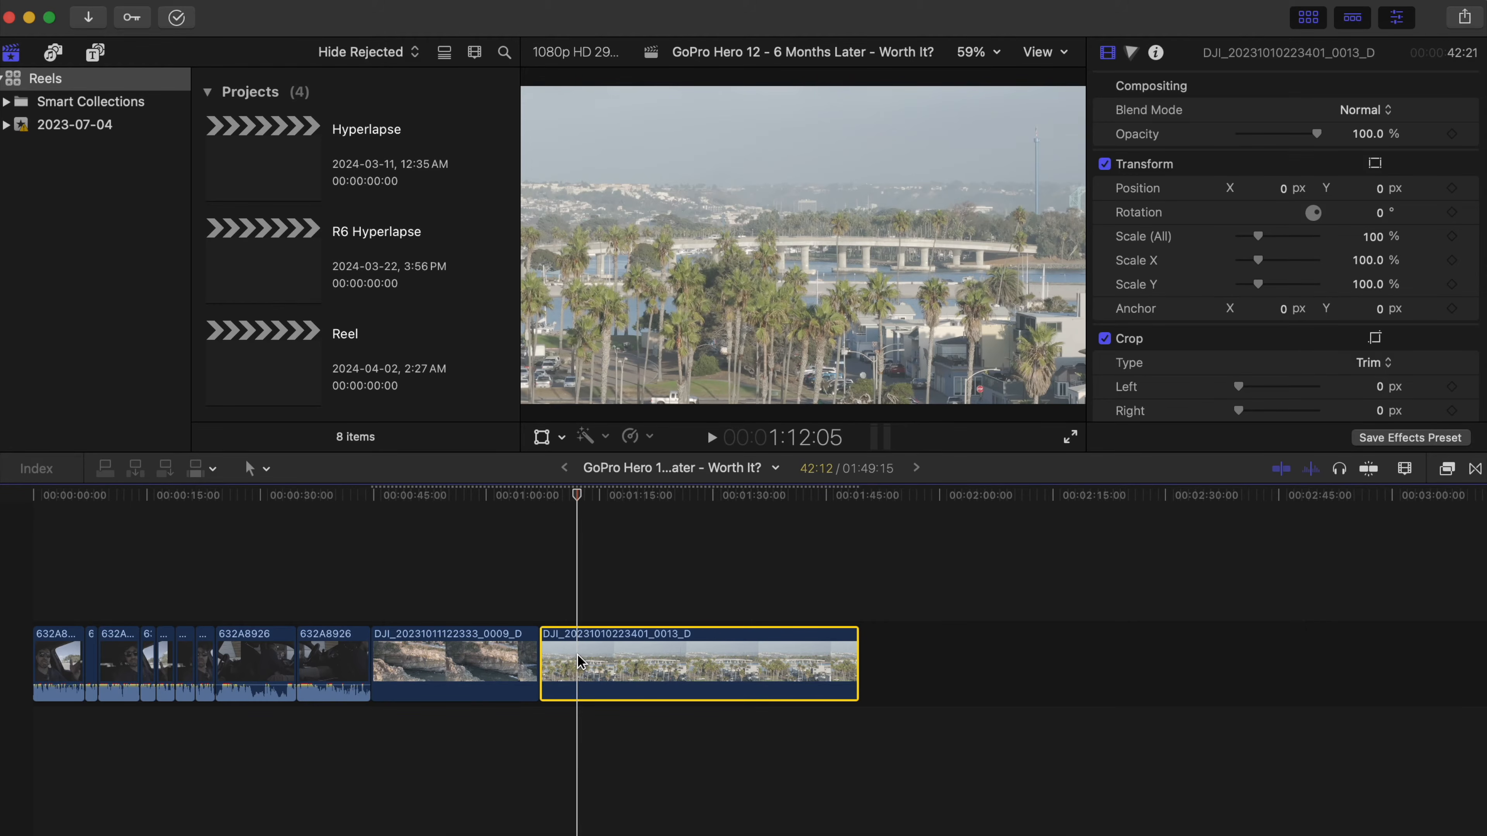
key(super+7)
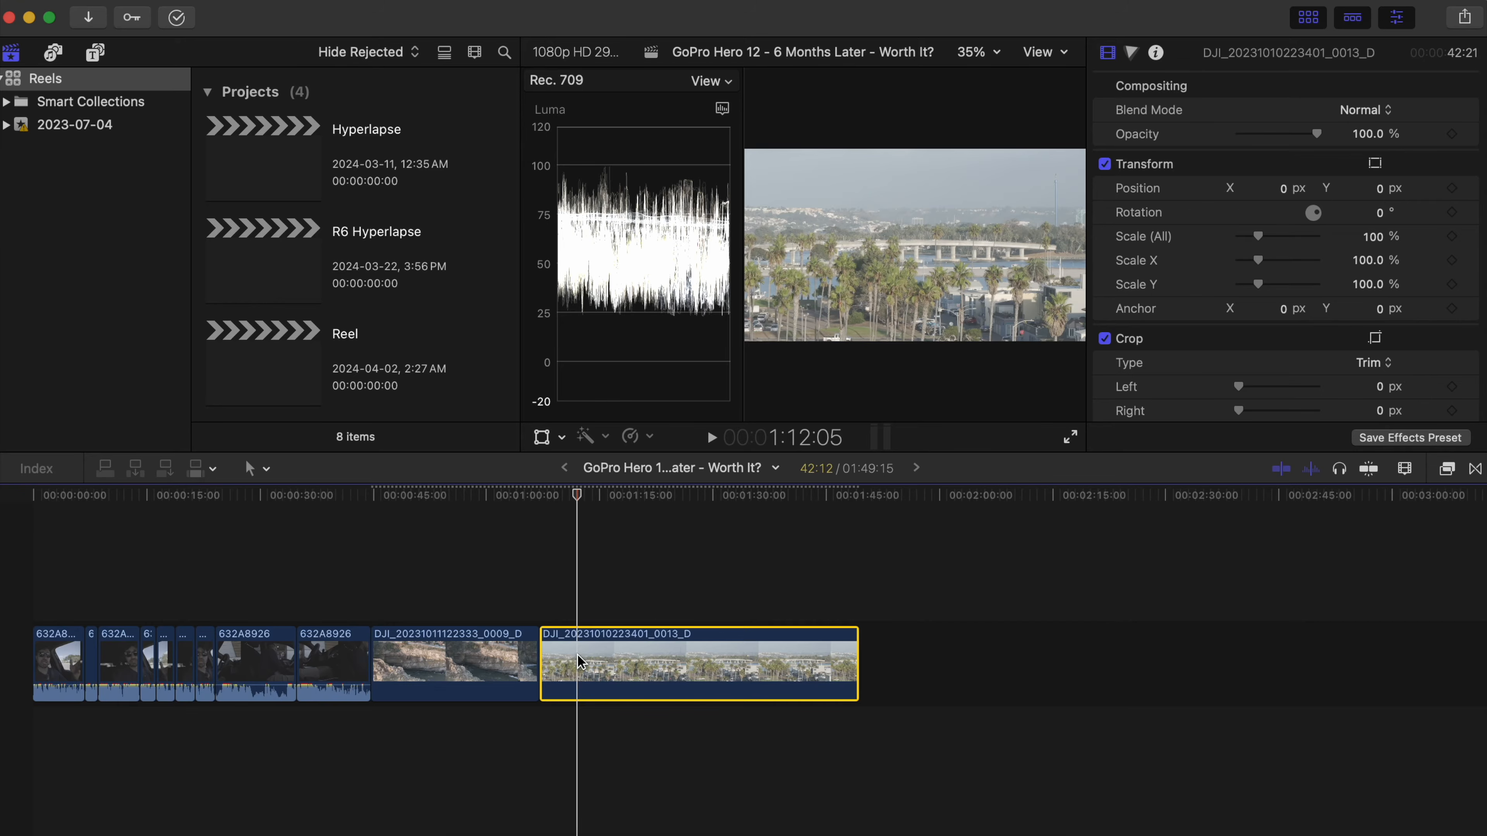
Add a Color Wheels correction to the palm tree clip and raise the Global wheel's saturation
click(1132, 53)
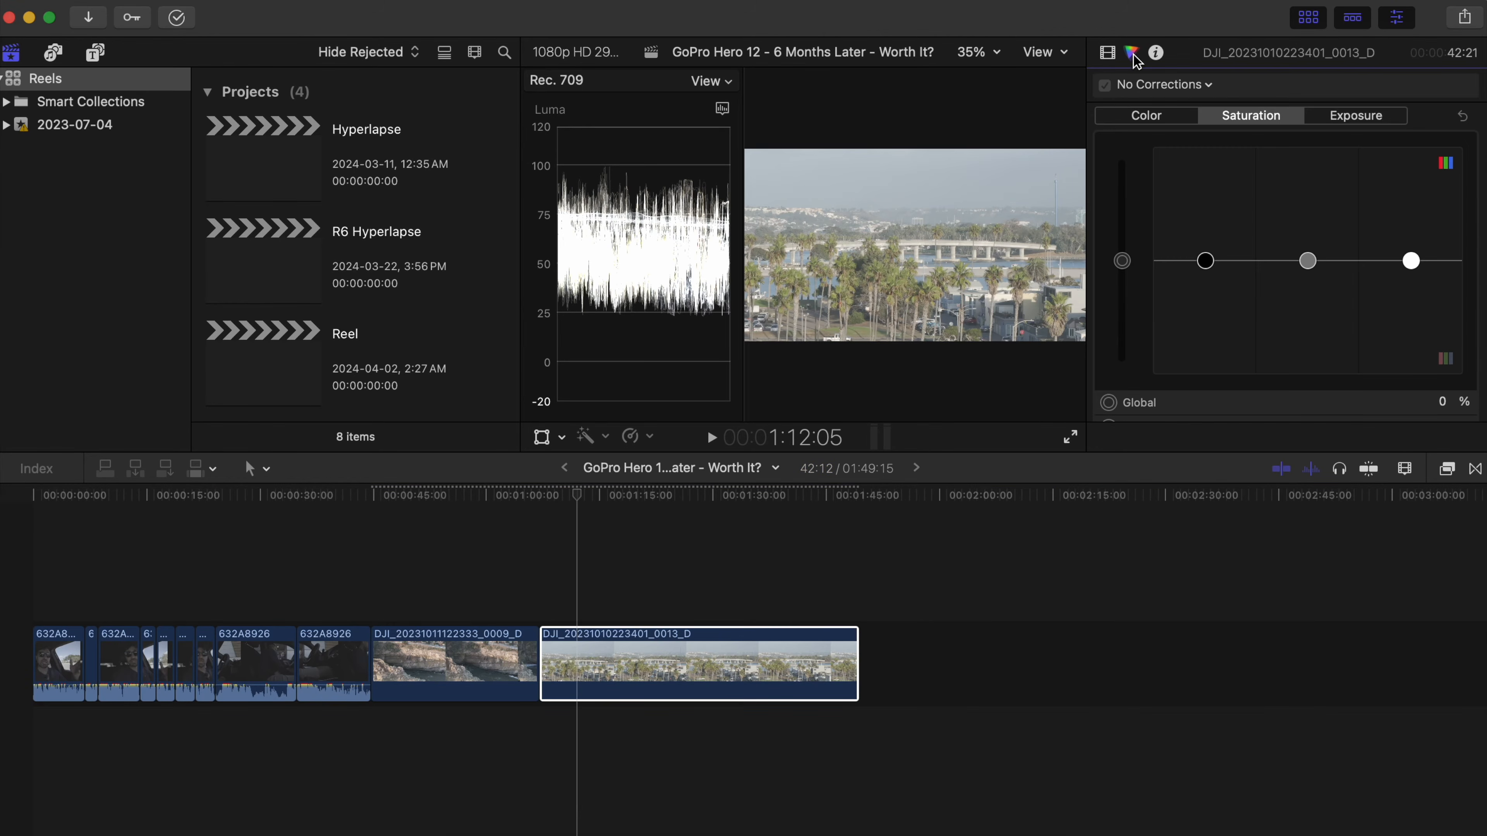
click(1167, 83)
click(1217, 158)
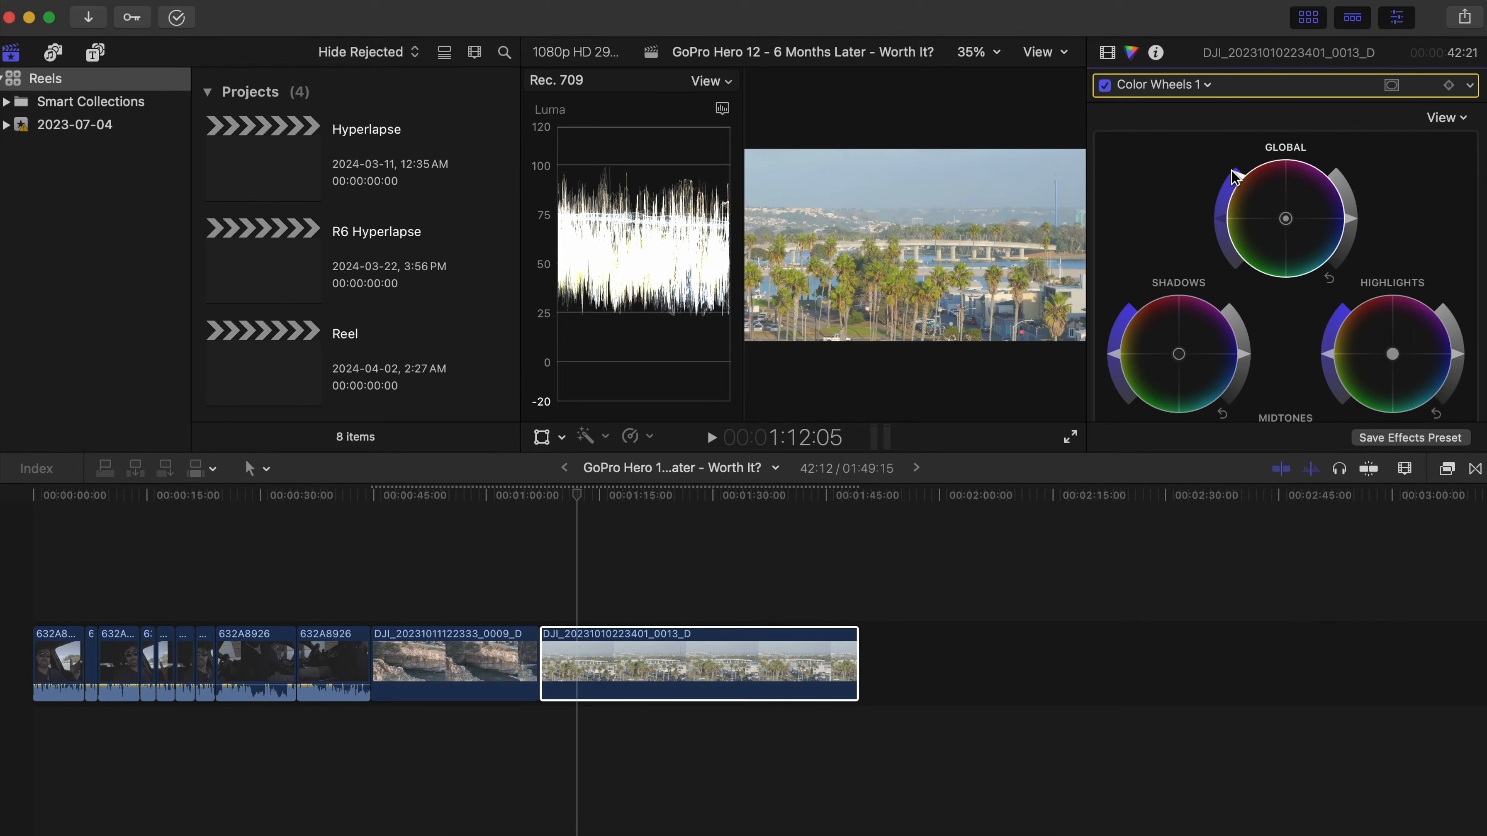
Lower the Shadows wheel's brightness and raise the Midtones wheel's brightness slightly
scroll(1262, 283, down, 5)
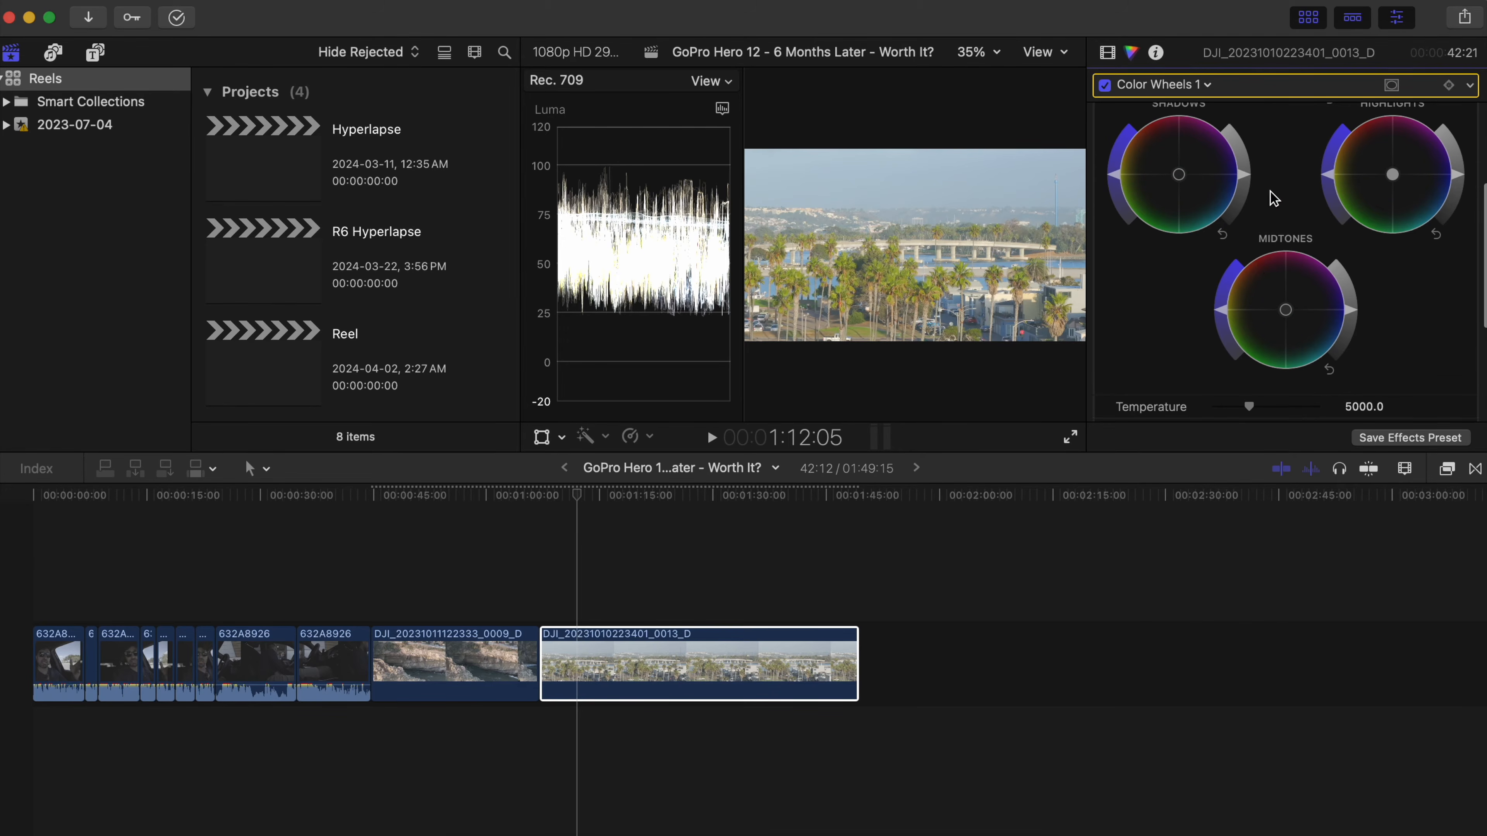
drag(1244, 182, 1243, 222)
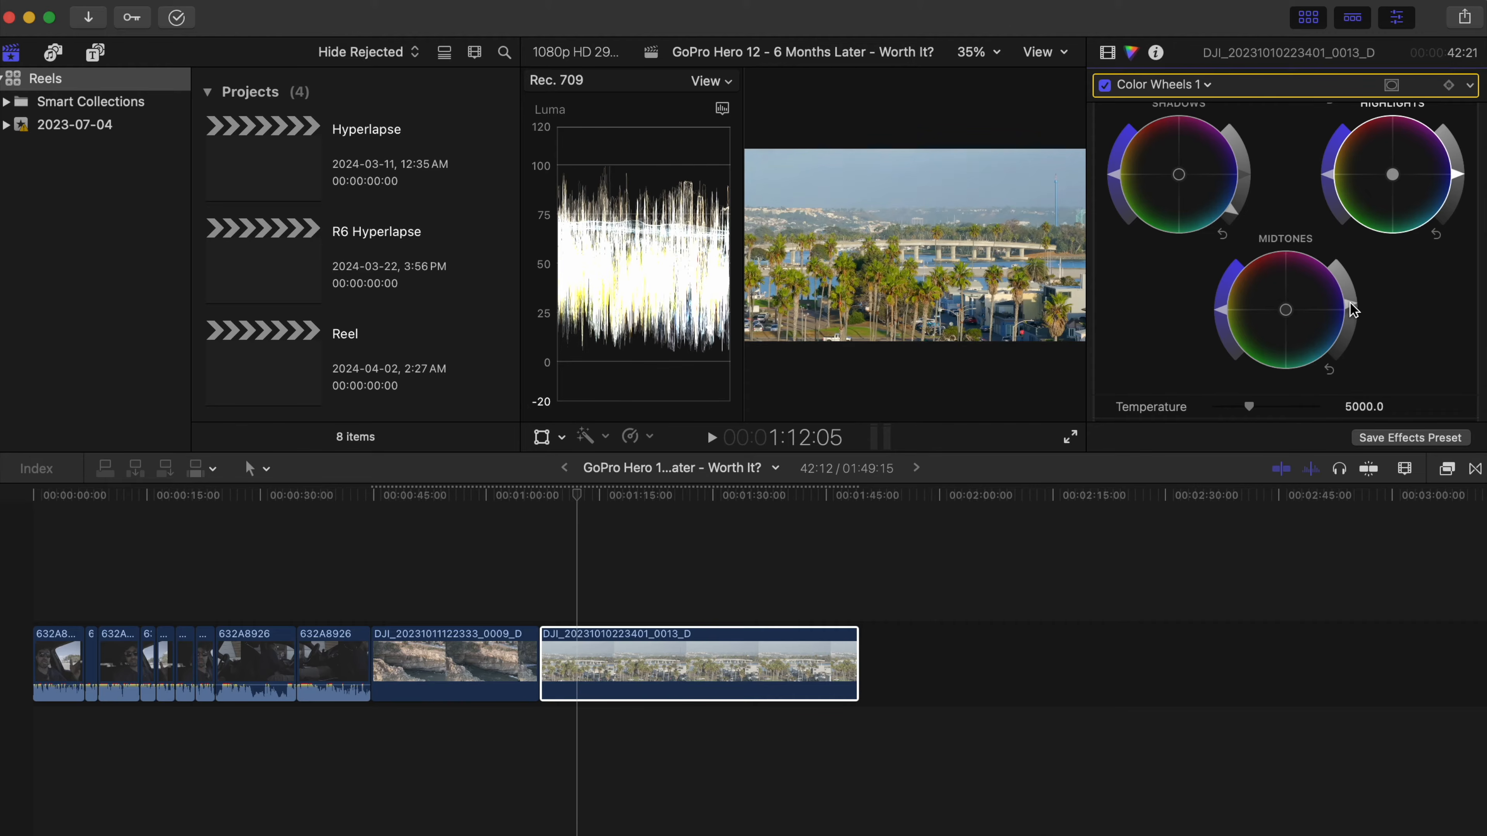
scroll(1267, 225, up, 5)
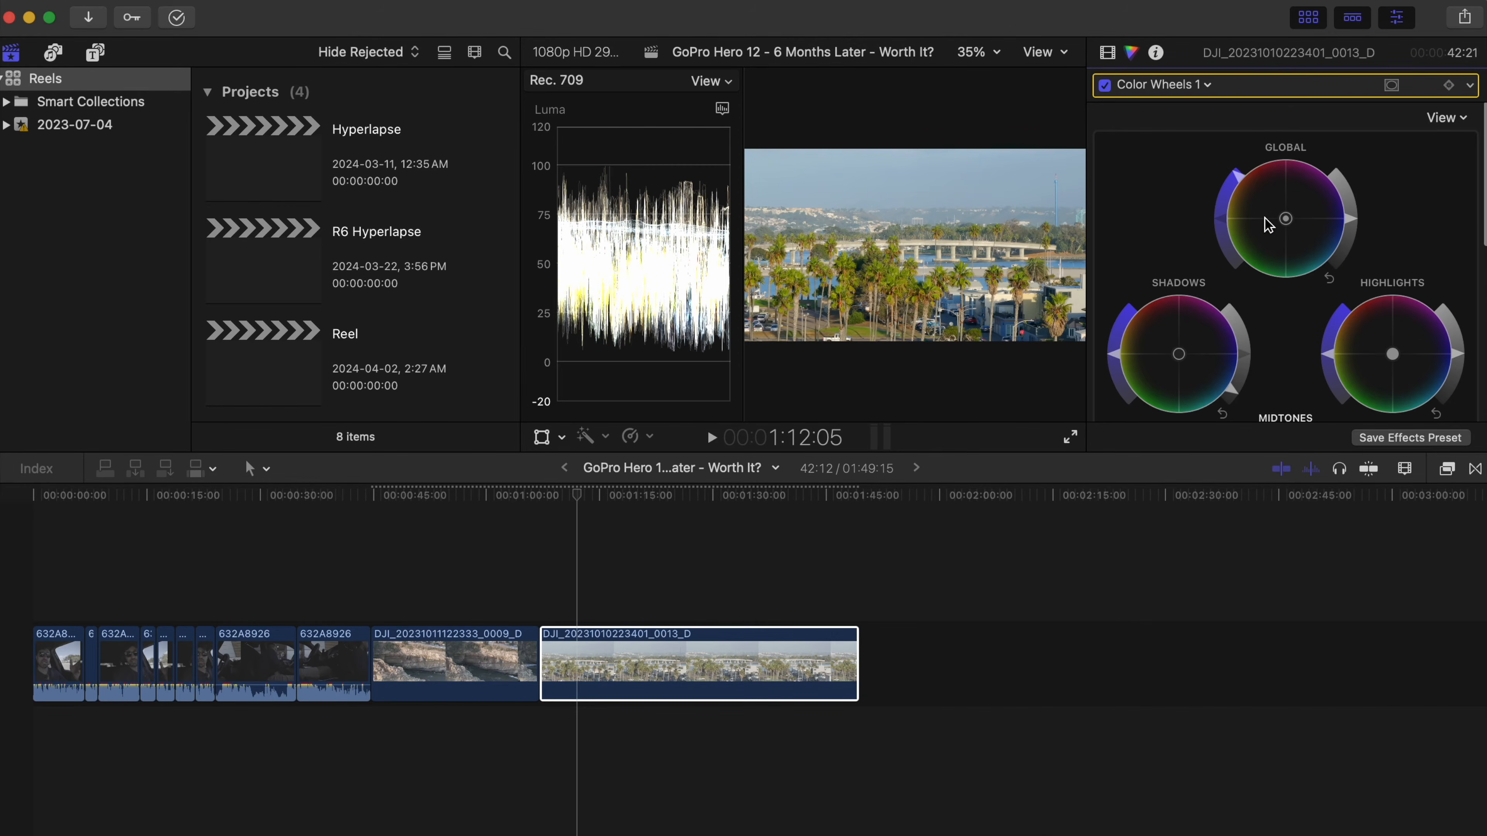
Compare the palm tree clip with Color Wheels 1 off and on, and play it full screen
click(1104, 85)
click(1105, 85)
click(1106, 88)
click(1106, 88)
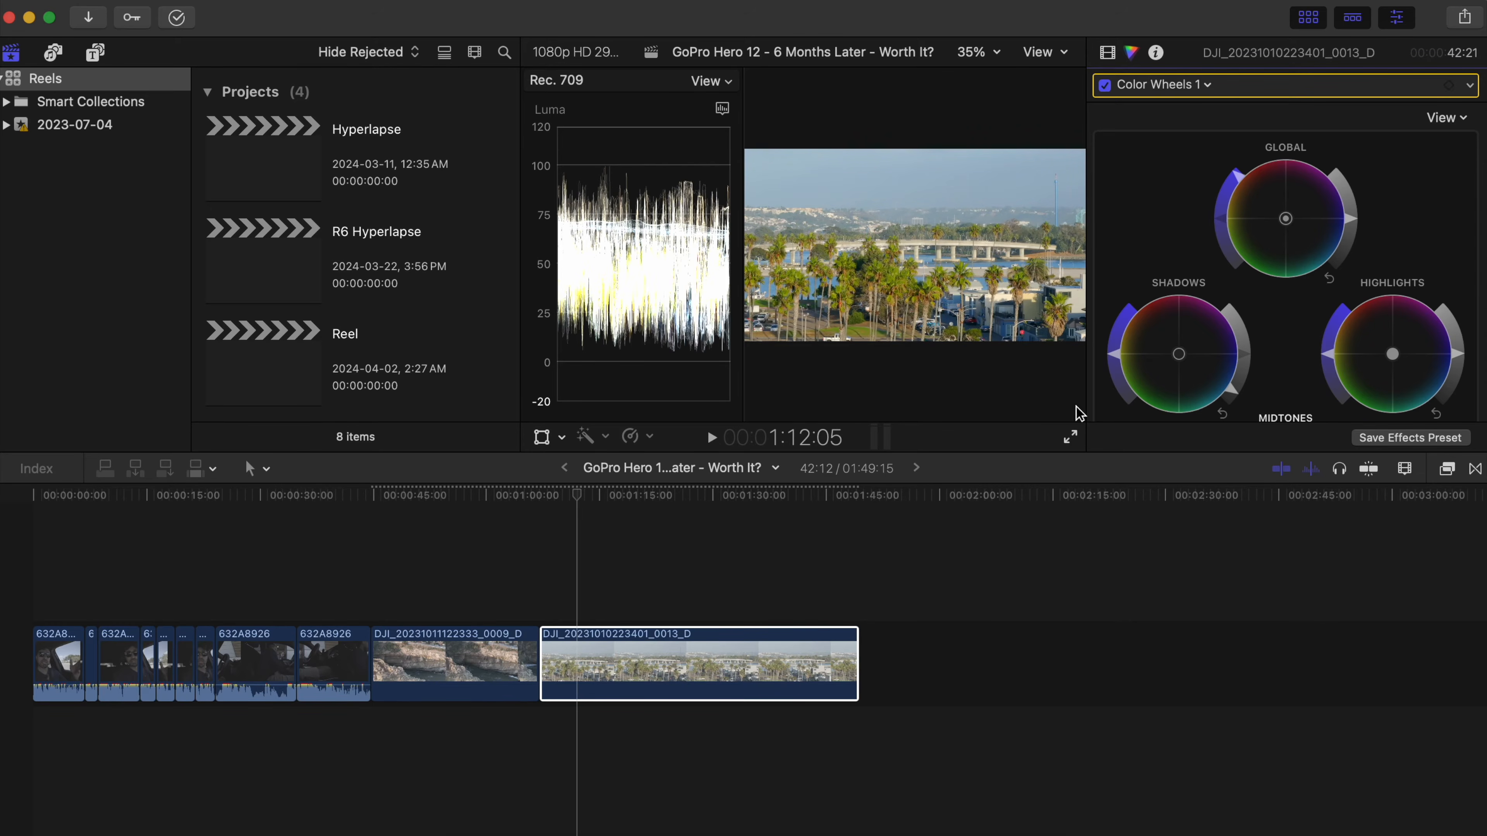
click(1071, 437)
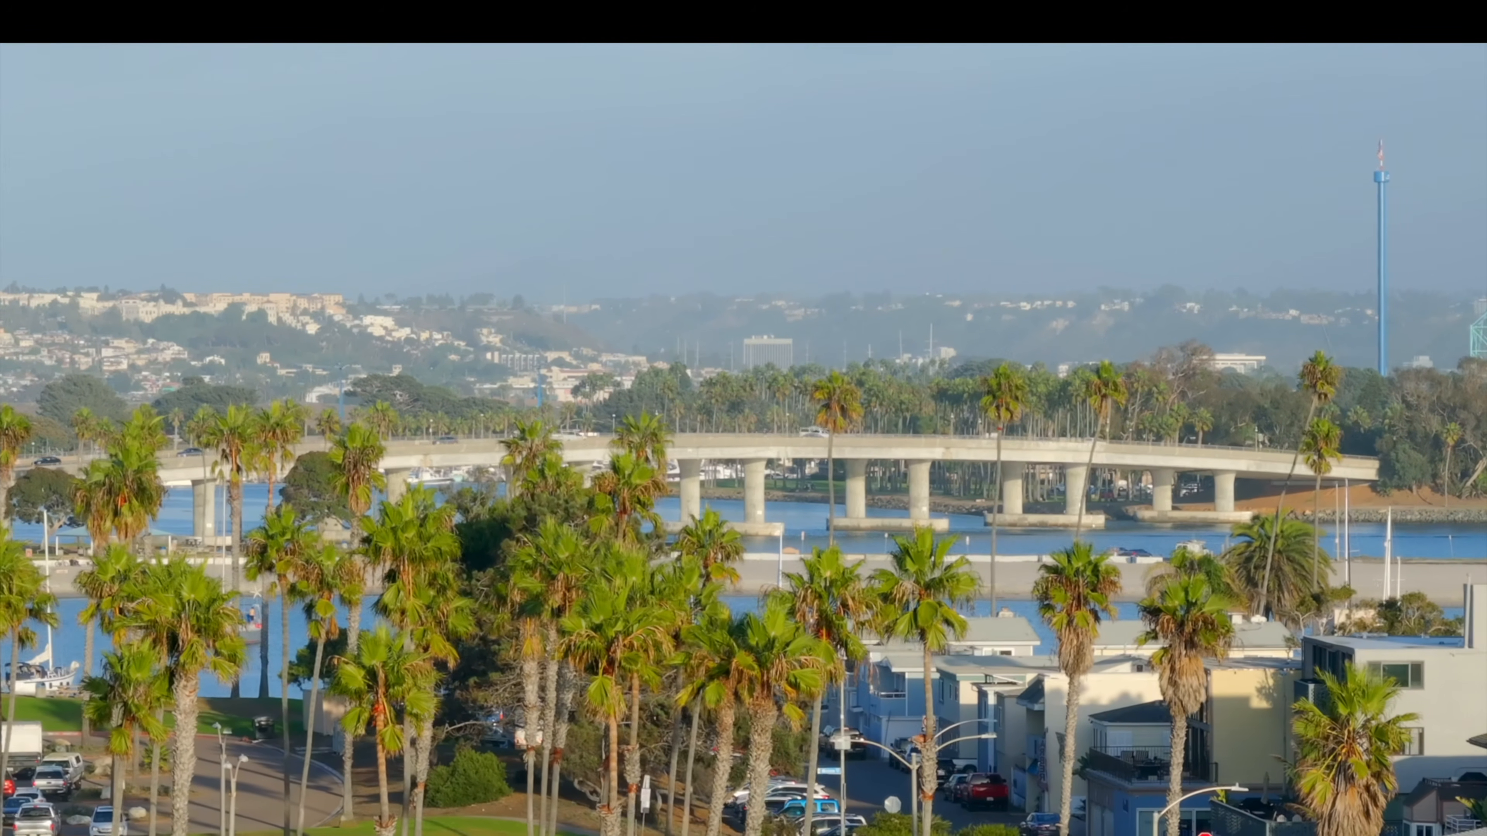
key(Escape)
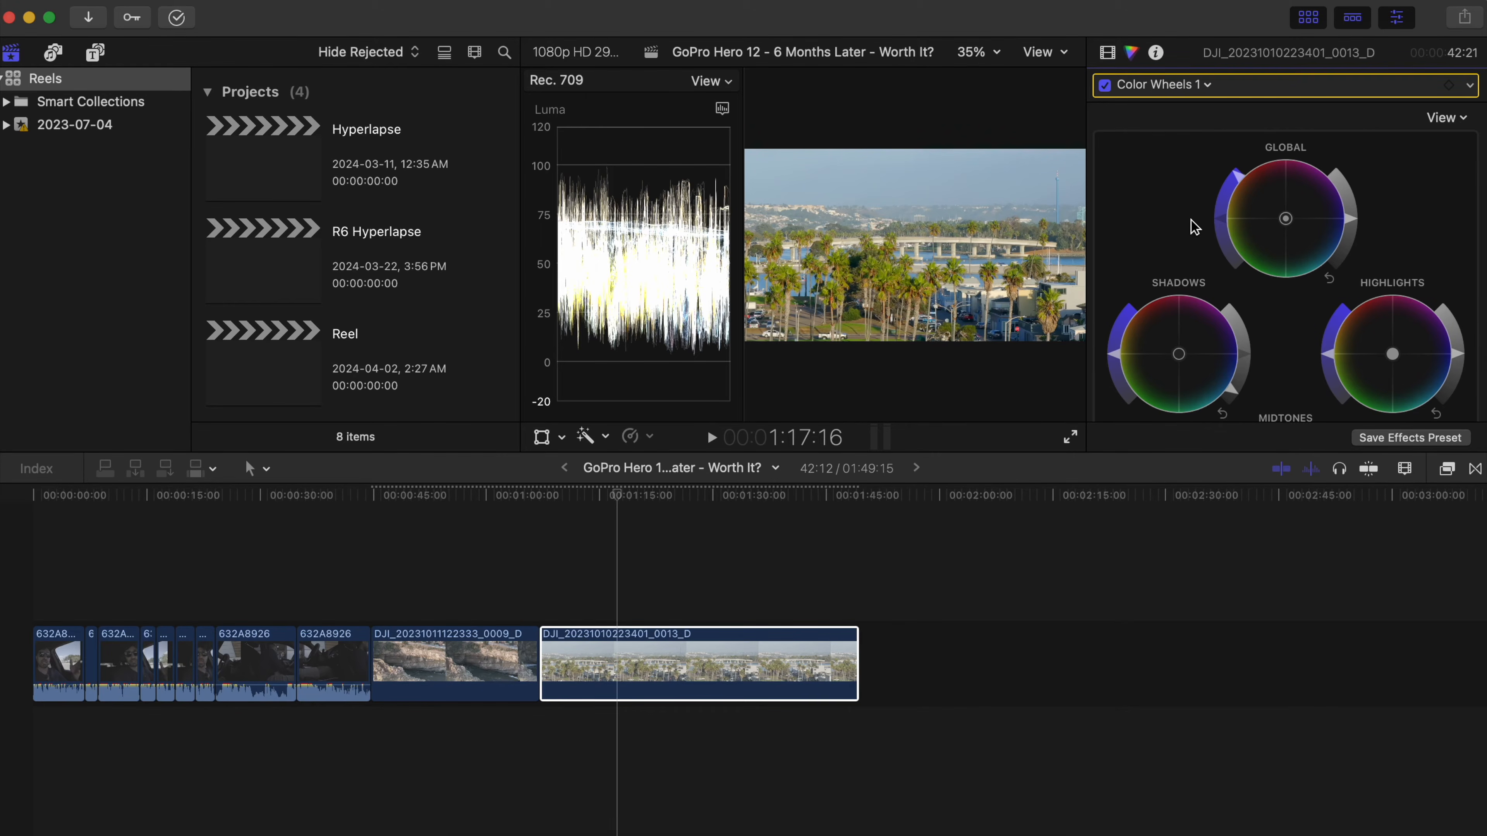
Add a Hue/Saturation Curves correction, sample the palm trees for Hue vs Hue and raise the yellow point slightly, checking it full screen
click(1203, 86)
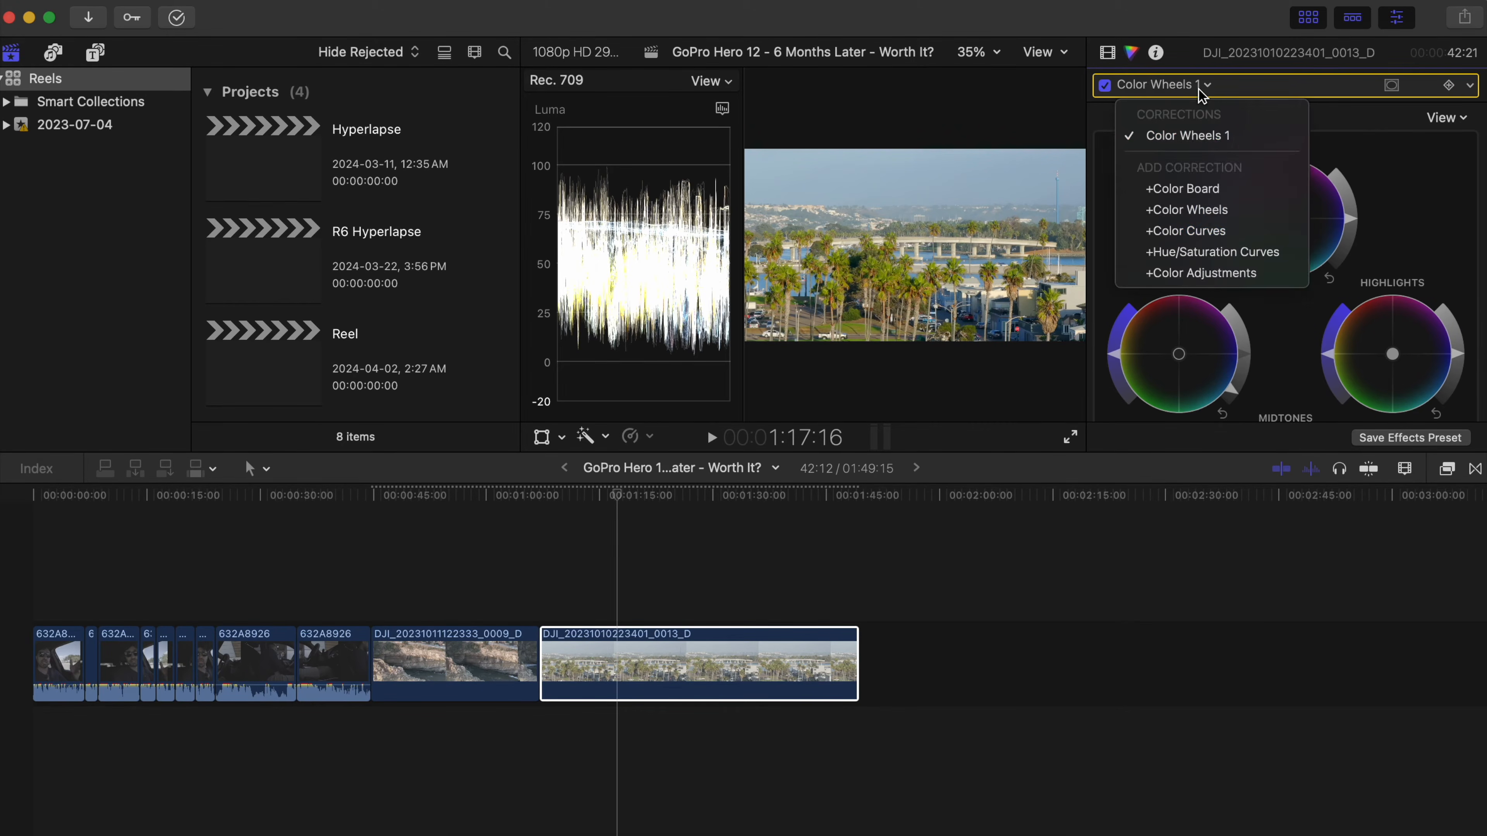
click(1248, 253)
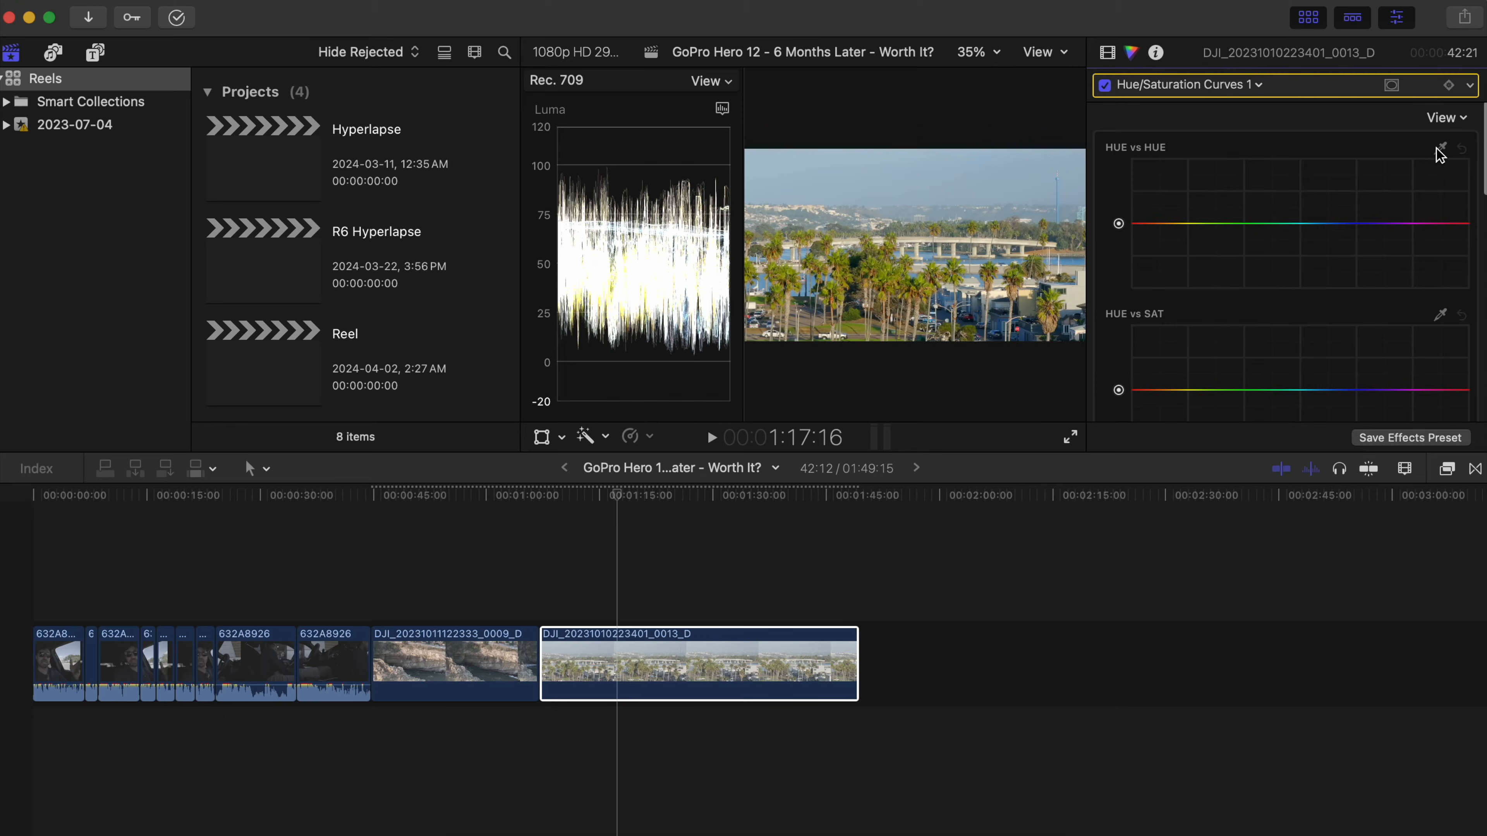
click(1439, 149)
click(882, 265)
mouse_move(1193, 224)
mouse_down()
mouse_move(1192, 240)
mouse_move(1190, 220)
mouse_up()
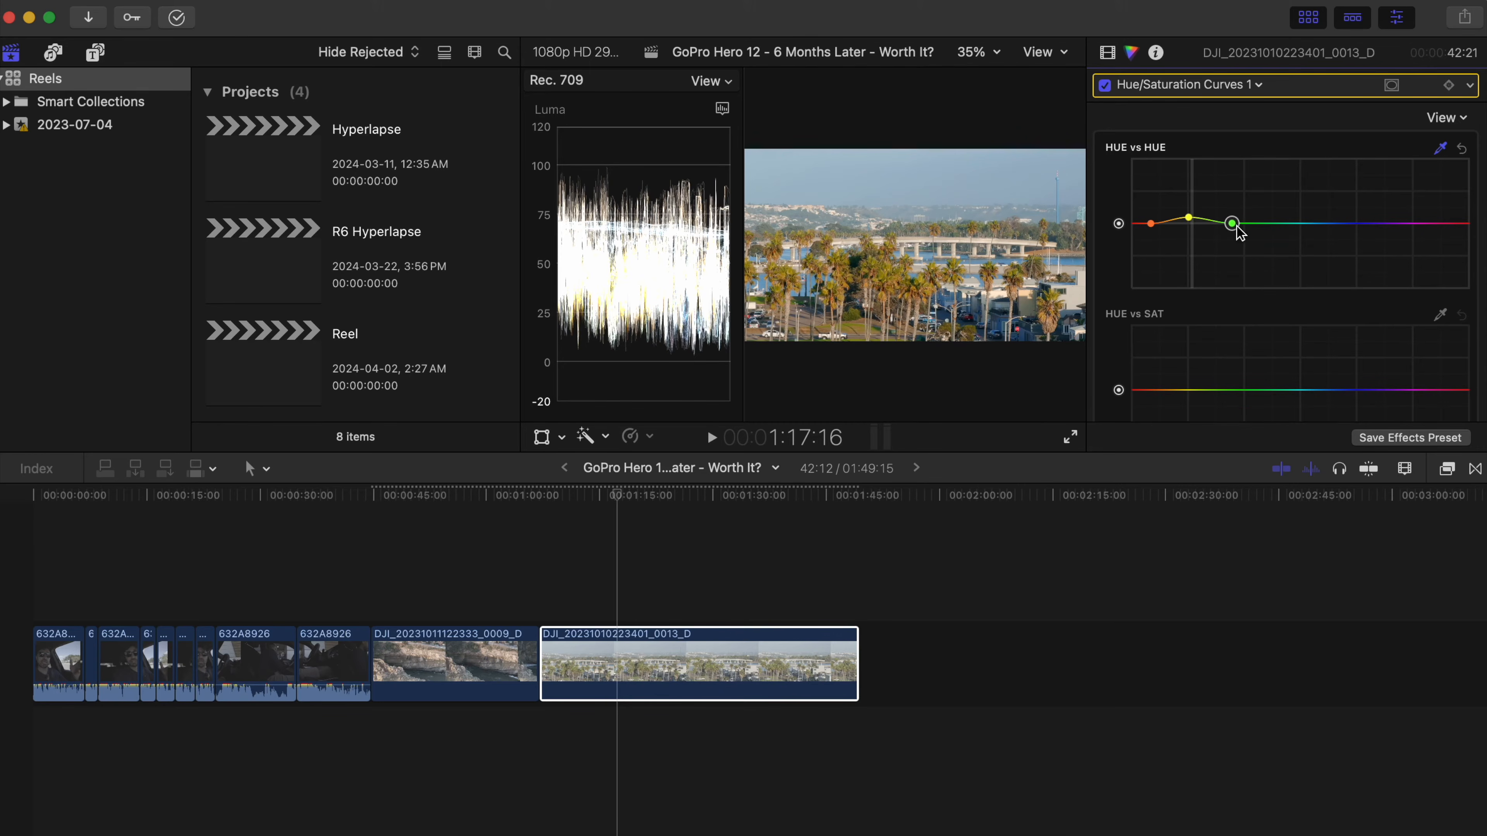
drag(1186, 217, 1183, 217)
click(1070, 437)
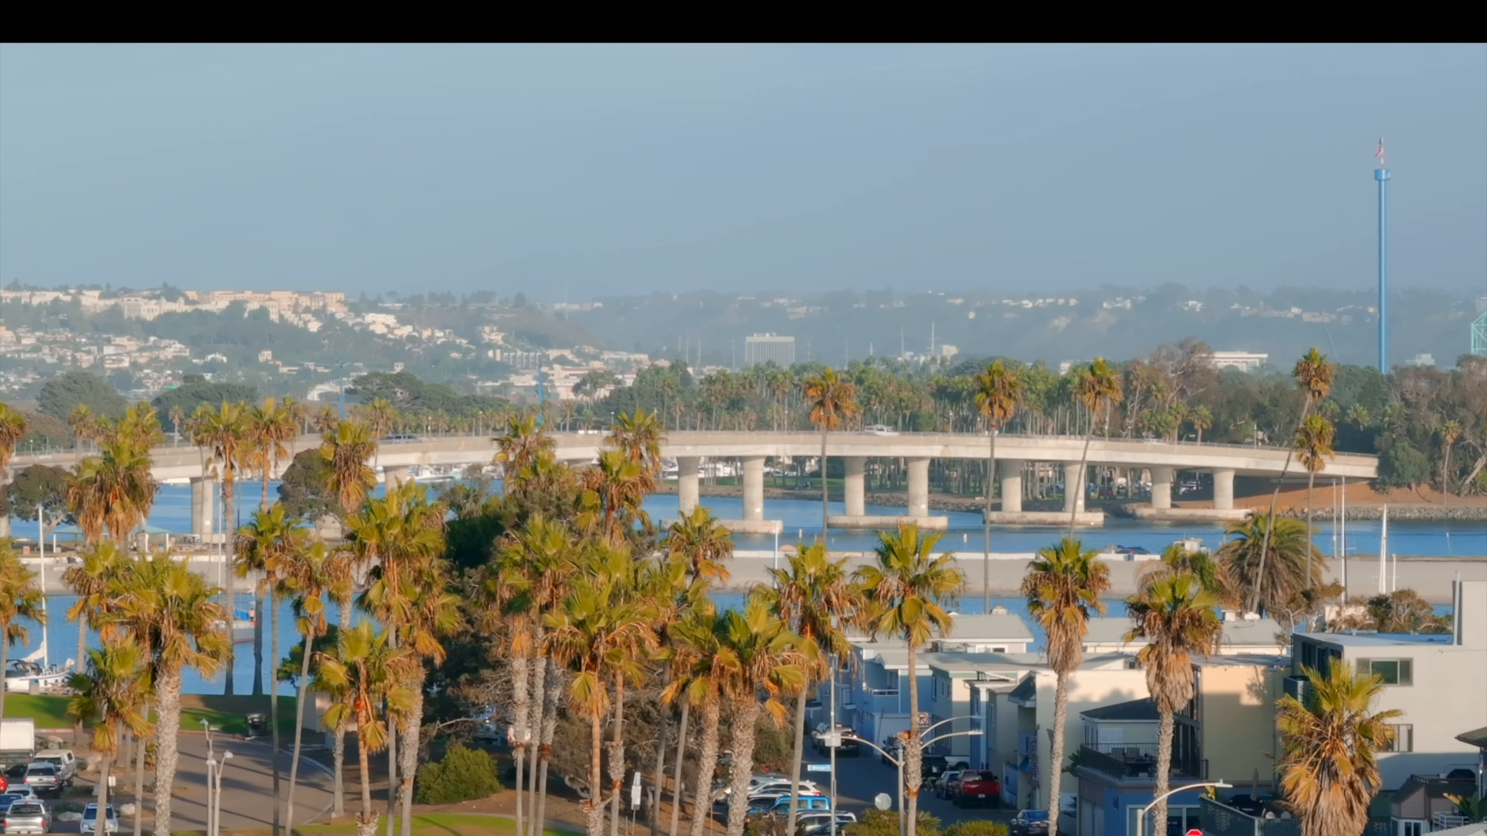
key(Escape)
Sample the palm trees for the Hue vs Sat curve and lower the yellow point slightly
click(1440, 316)
click(892, 278)
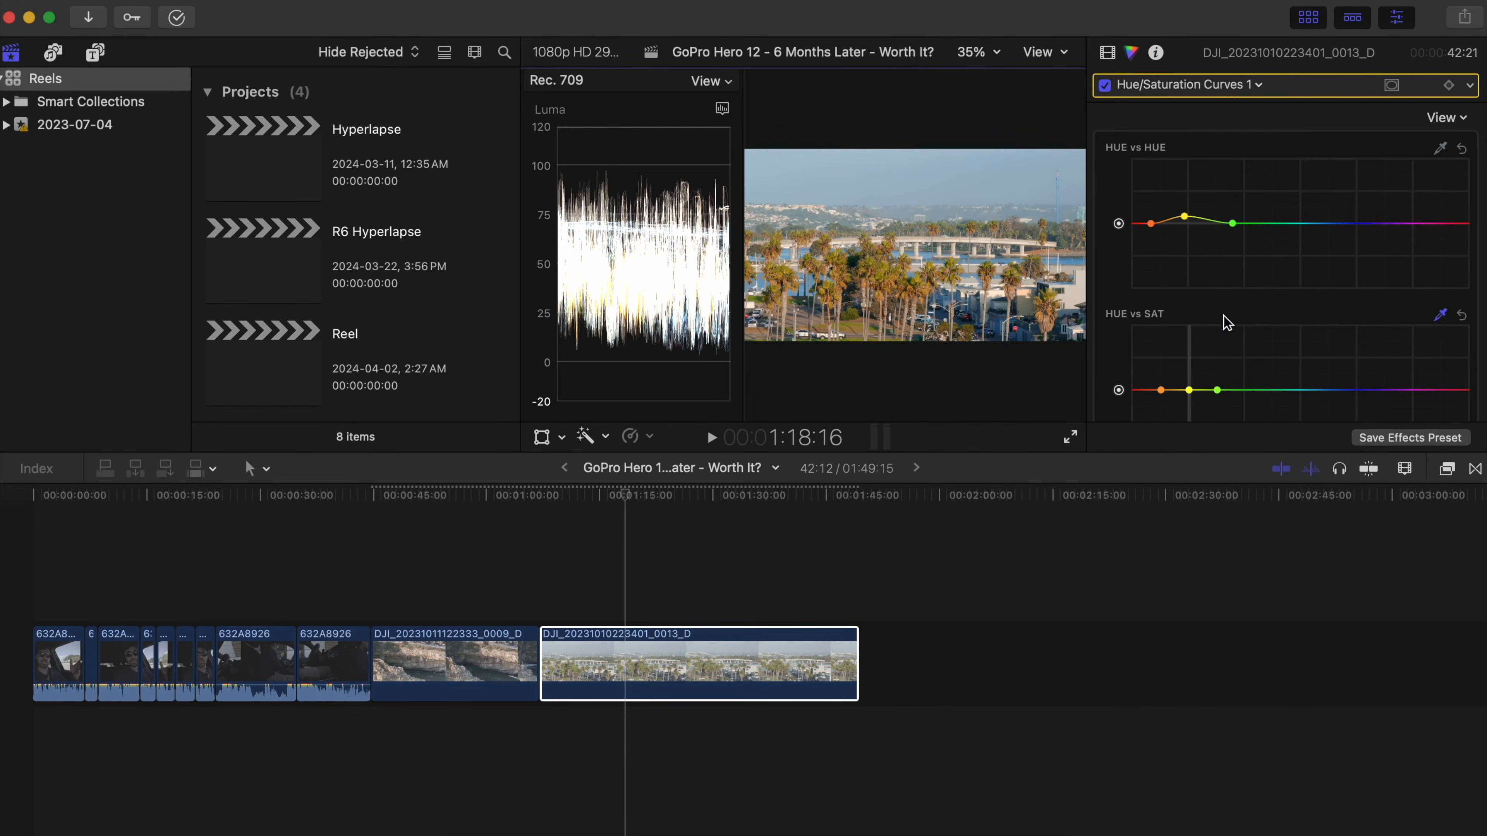
scroll(1224, 322, down, 3)
mouse_move(1192, 321)
mouse_down()
mouse_move(1186, 365)
mouse_move(1187, 258)
mouse_move(1192, 322)
mouse_up()
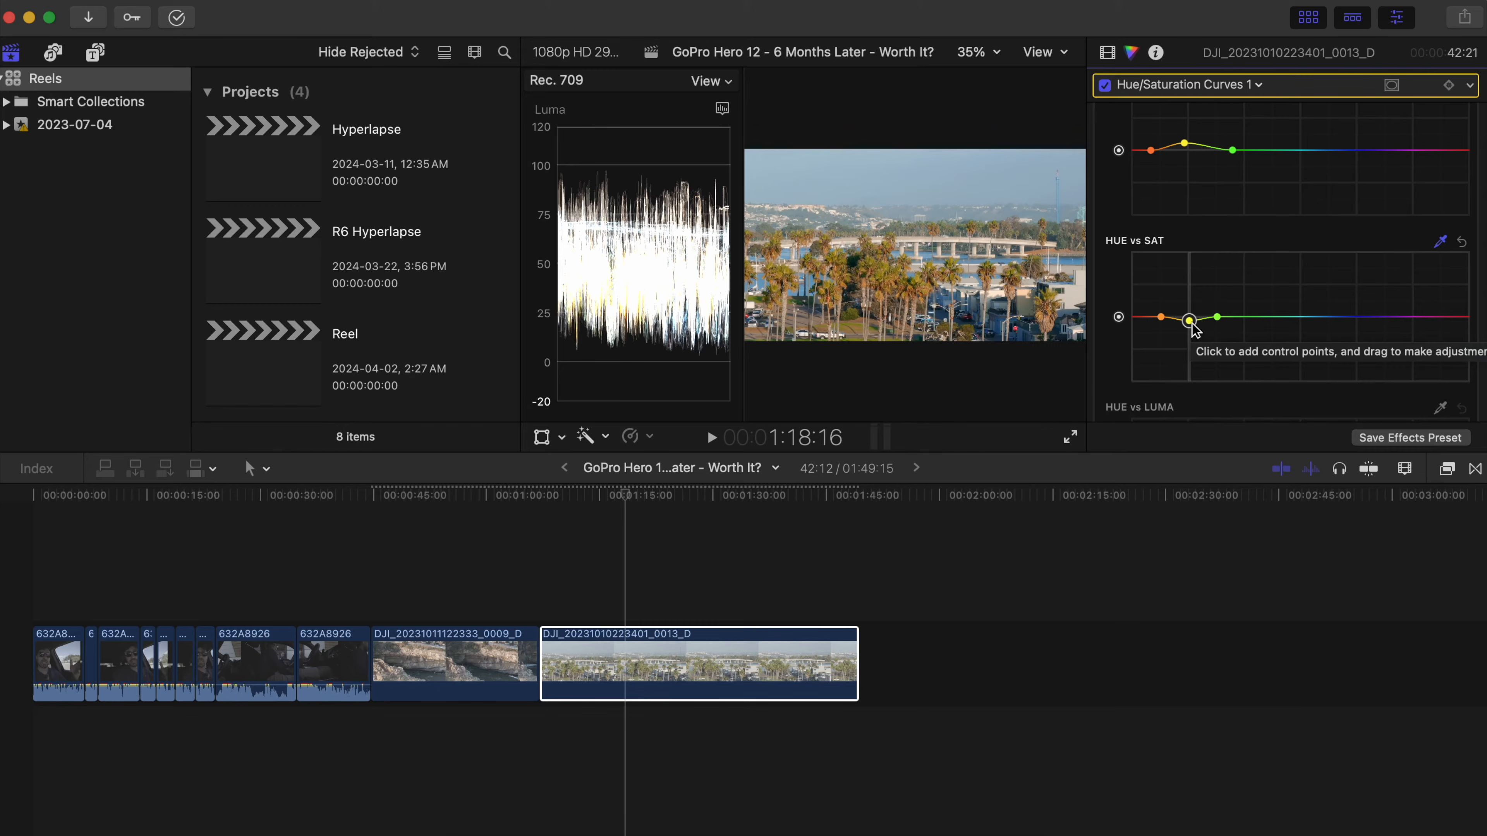
Sample the palm trees for the Hue vs Luma curve and raise the yellow point slightly
scroll(1251, 342, down, 3)
click(1440, 325)
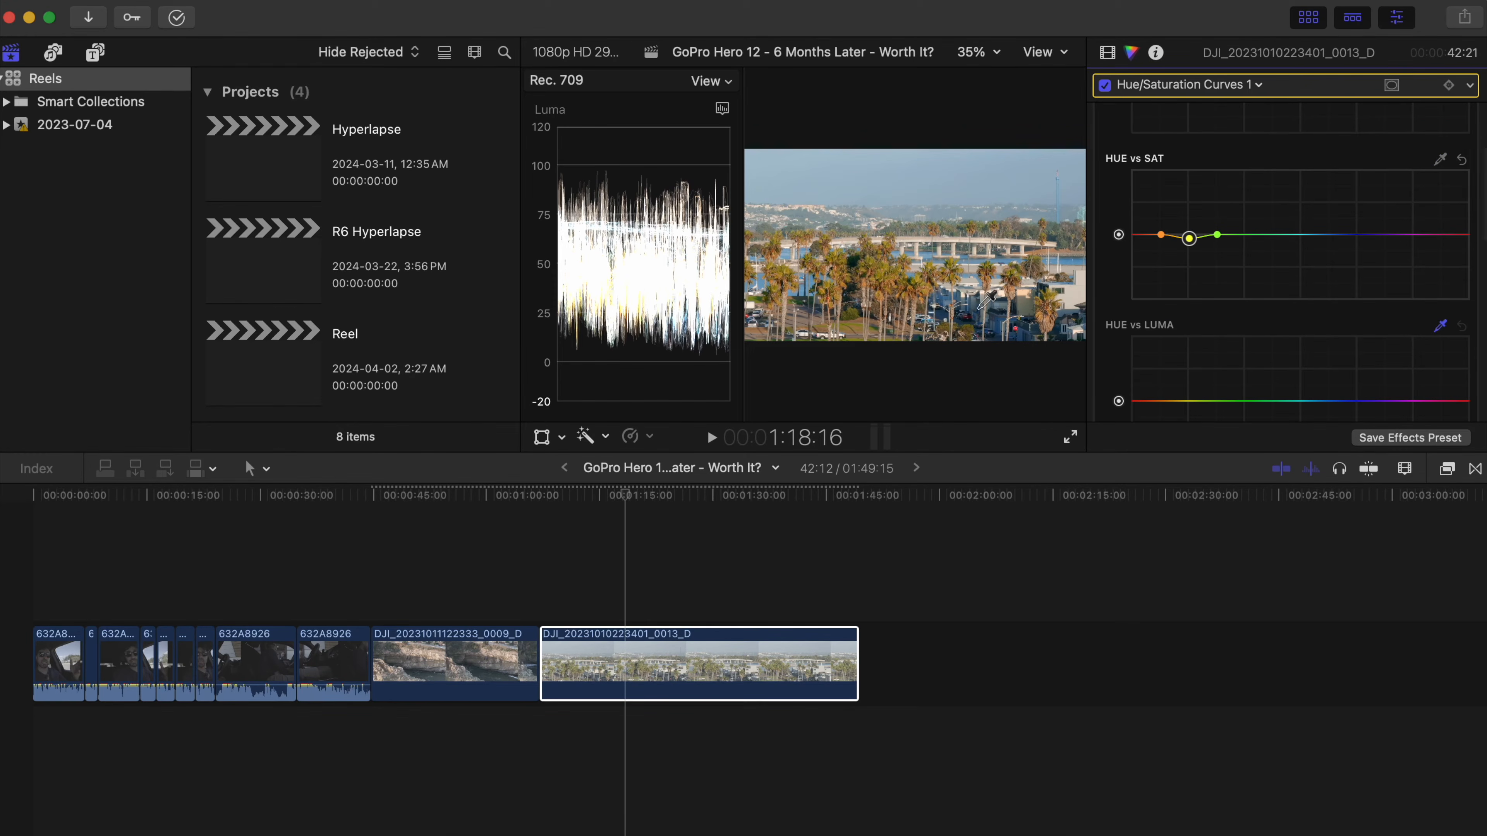
click(895, 275)
scroll(1139, 394, down, 2)
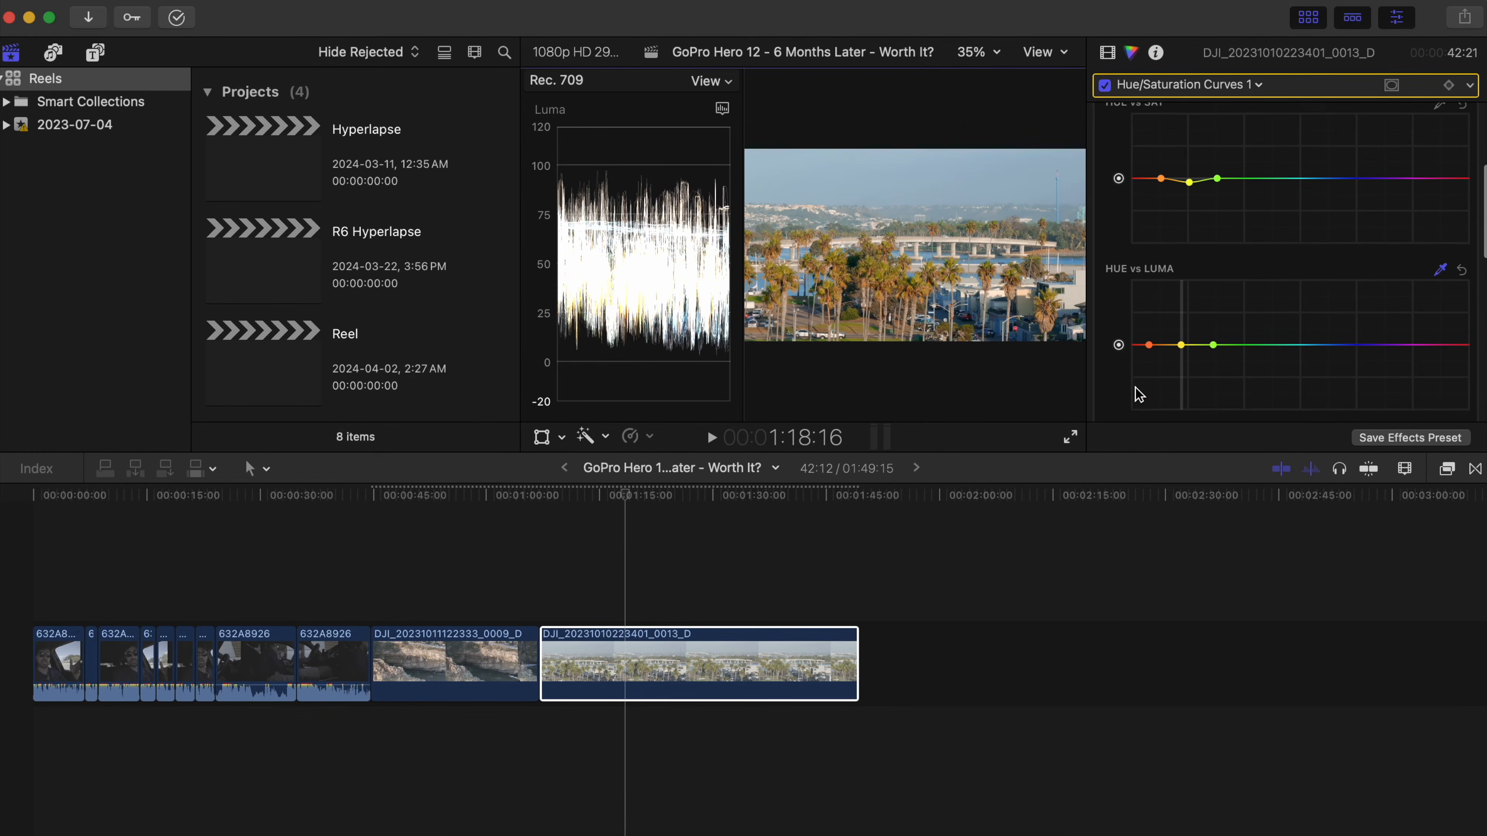
click(1181, 340)
drag(1182, 340, 1180, 337)
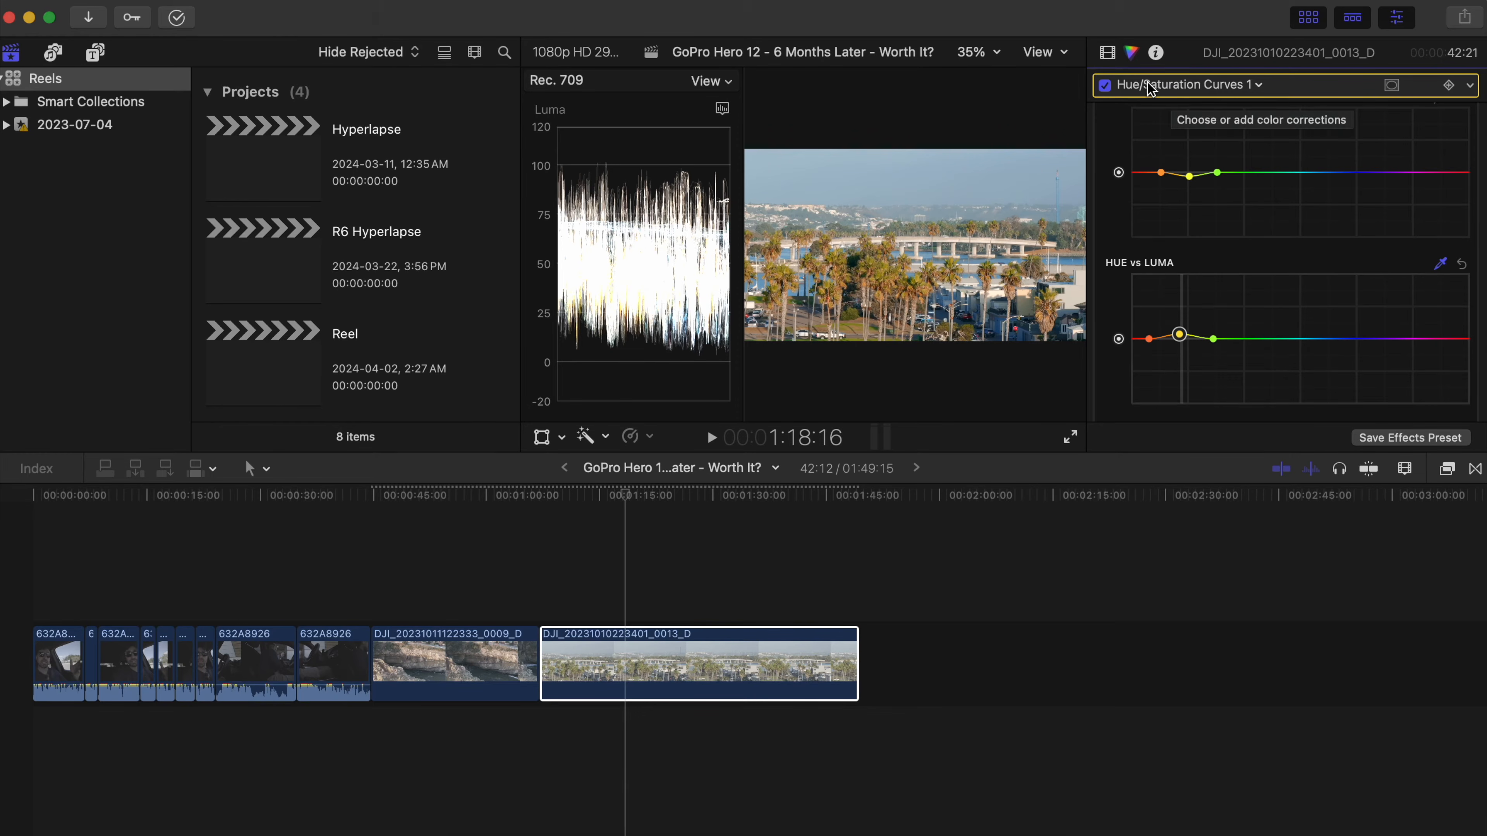
Add a second Color Wheels correction, shifting its Highlights slightly toward blue and its Shadows slightly toward orange
click(1166, 88)
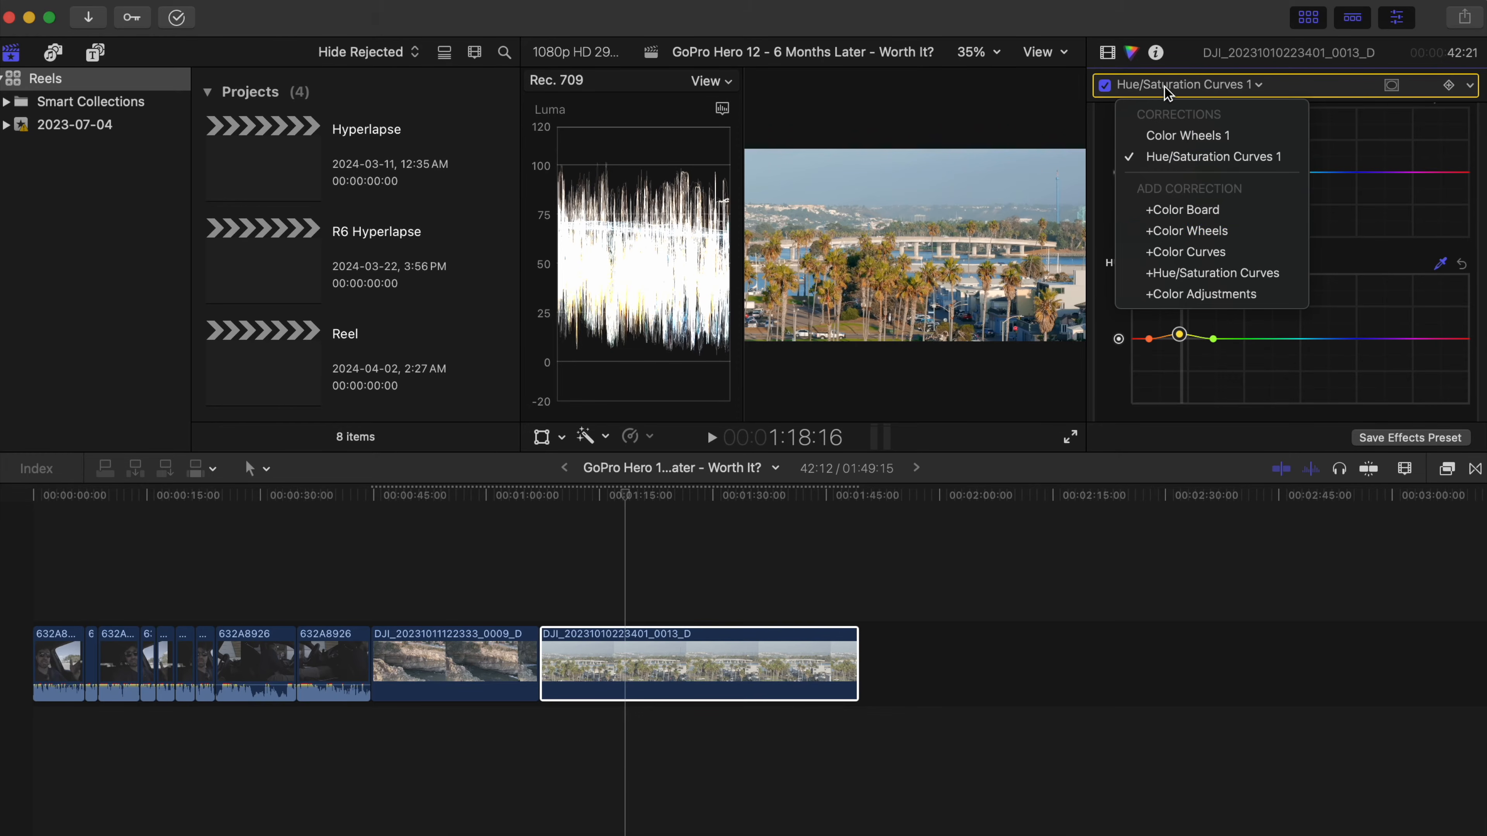
click(1218, 237)
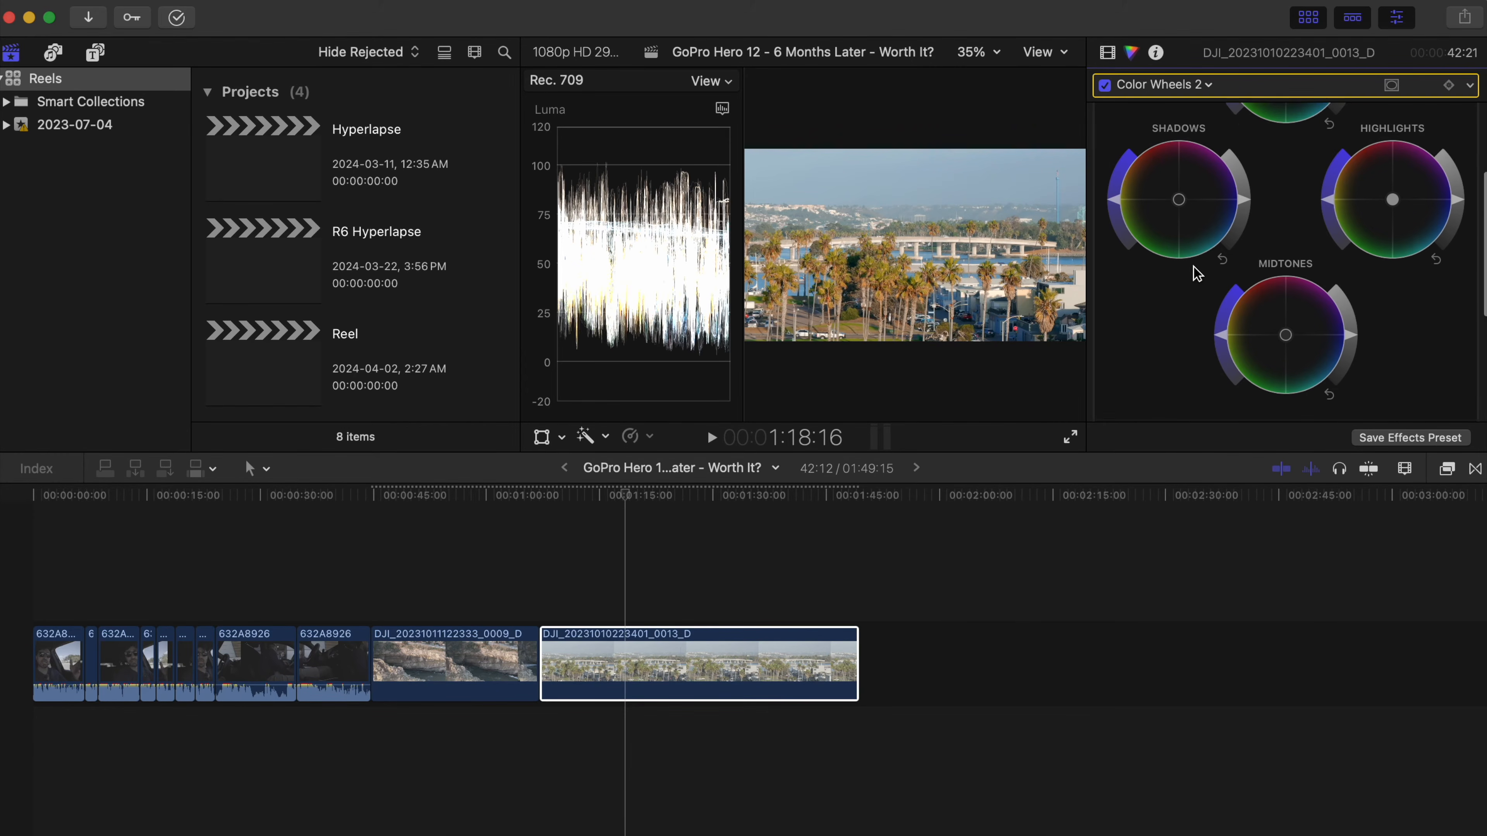
scroll(1391, 296, up, 4)
scroll(1387, 287, down, 2)
mouse_move(1393, 253)
mouse_down()
mouse_move(1376, 243)
mouse_move(1395, 257)
mouse_up()
mouse_move(1414, 274)
mouse_down()
mouse_move(1424, 286)
mouse_move(1413, 272)
mouse_up()
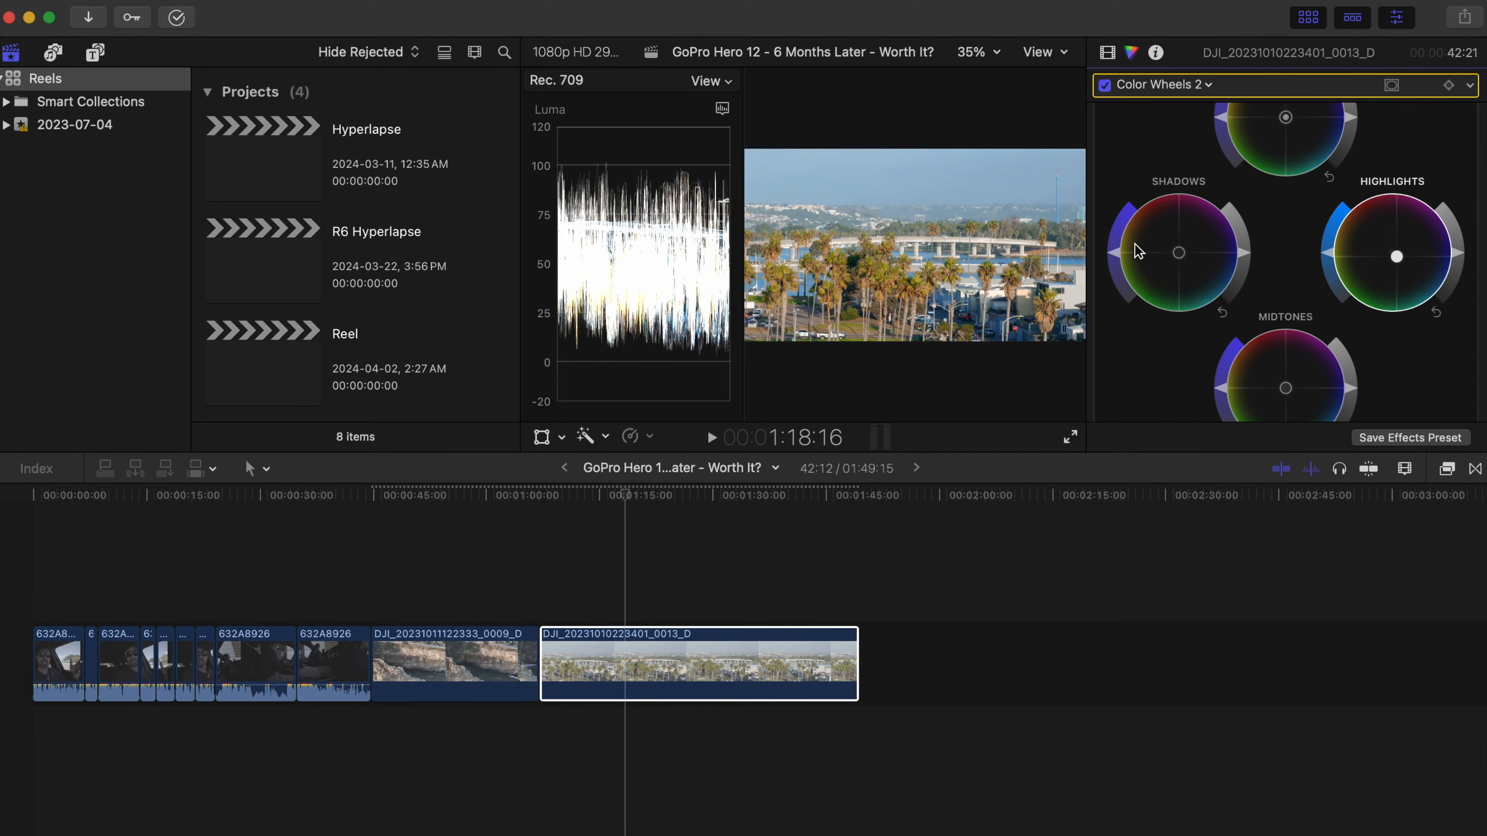
mouse_move(1174, 249)
mouse_down()
mouse_move(1114, 197)
mouse_move(1168, 239)
mouse_up()
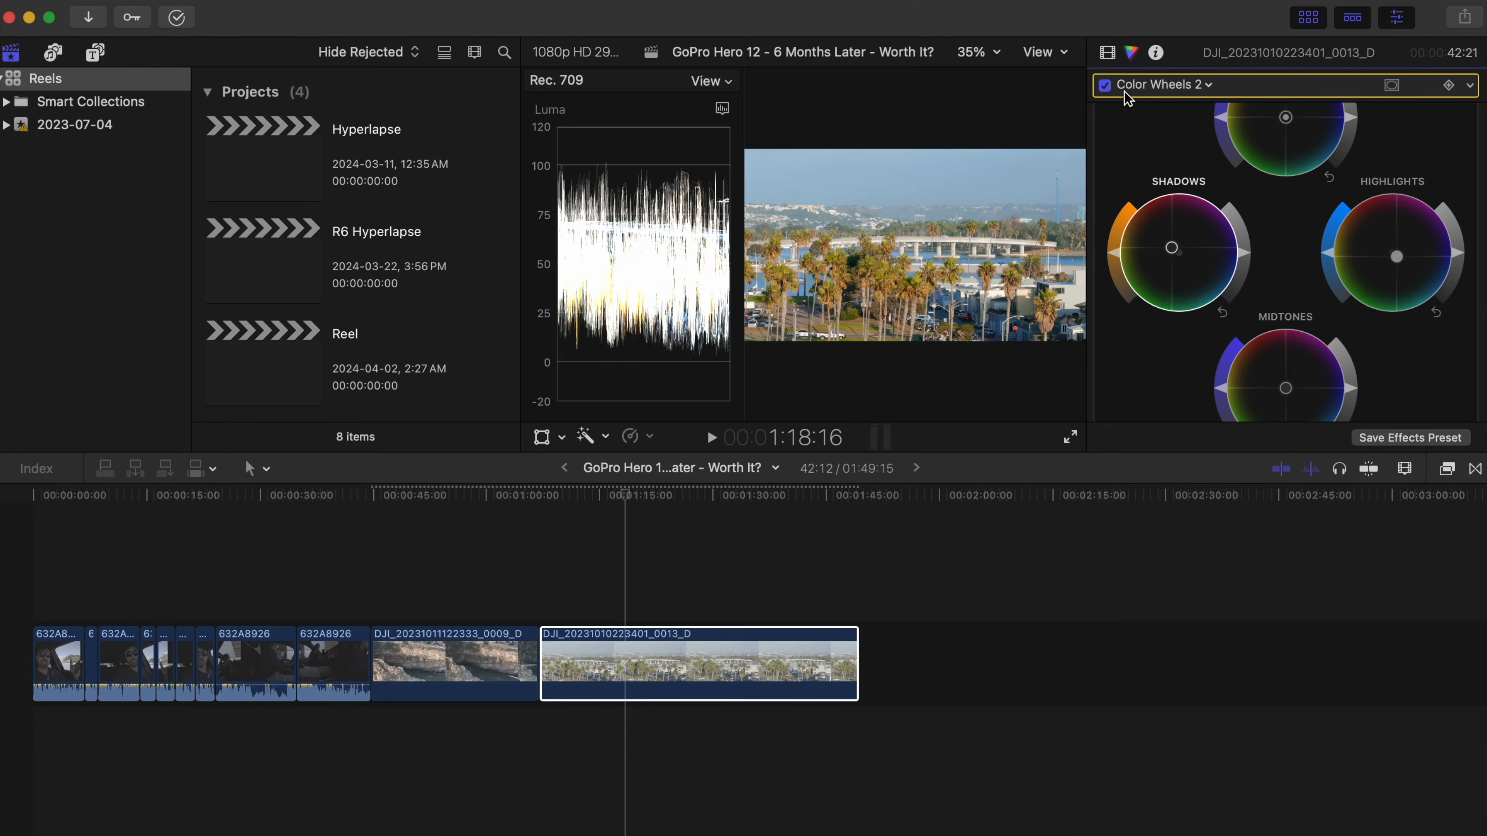
Compare the palm tree clip with the second Color Wheels correction off and on
click(1104, 86)
click(1104, 86)
click(1105, 86)
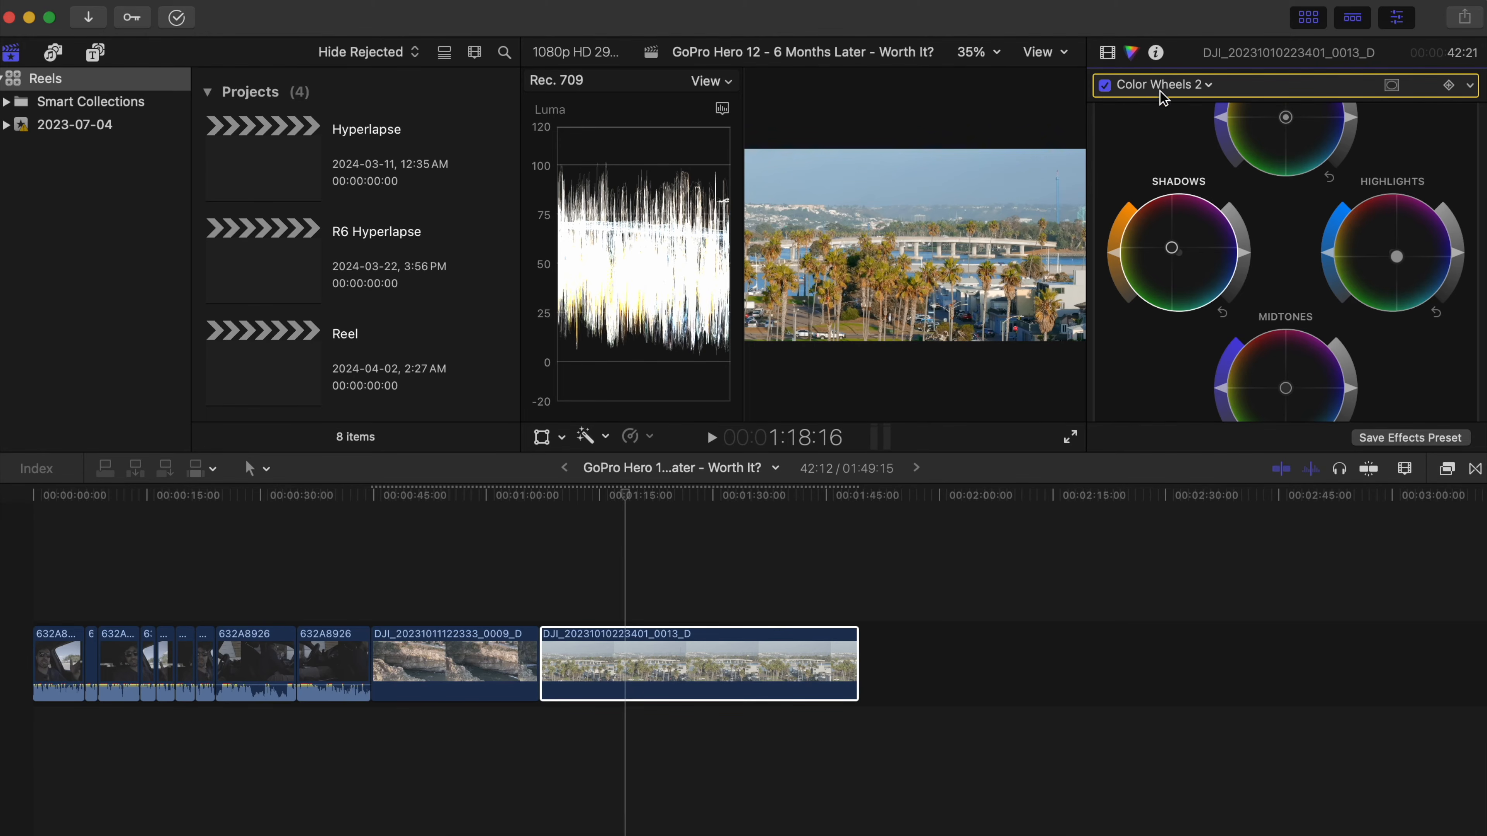